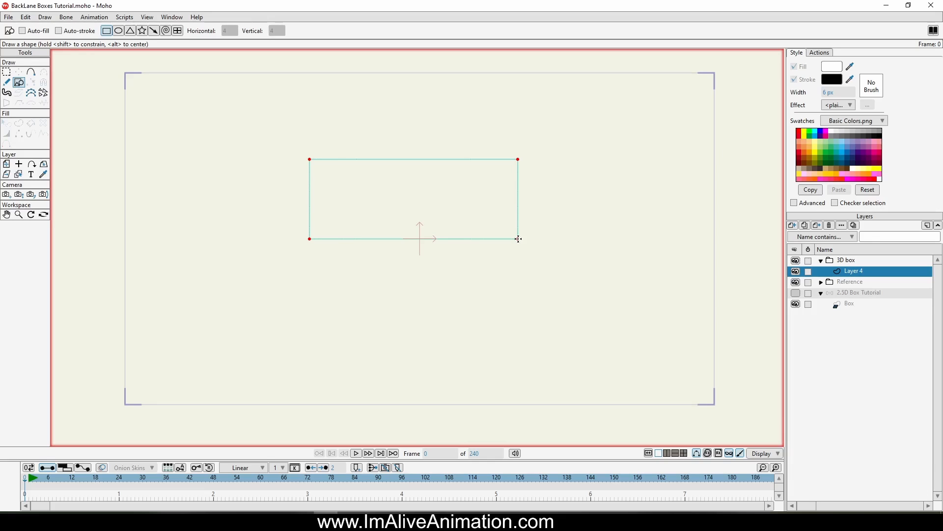
Step: Draw a small square and move all its points to the centre of the canvas
mouse_move(519, 239)
left_mouse_down()
mouse_move(507, 249)
mouse_move(444, 238)
mouse_move(498, 249)
left_mouse_up()
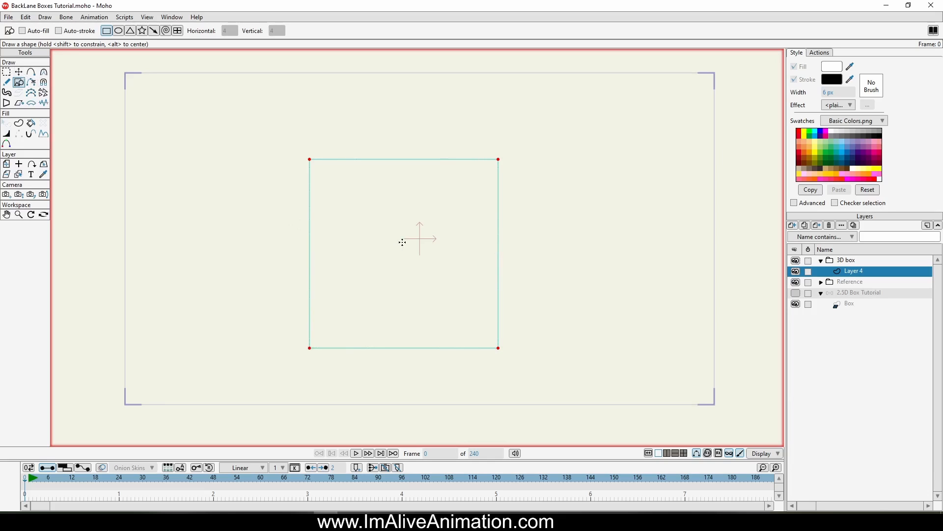
left_click(19, 72)
left_click_drag(309, 160, 397, 247)
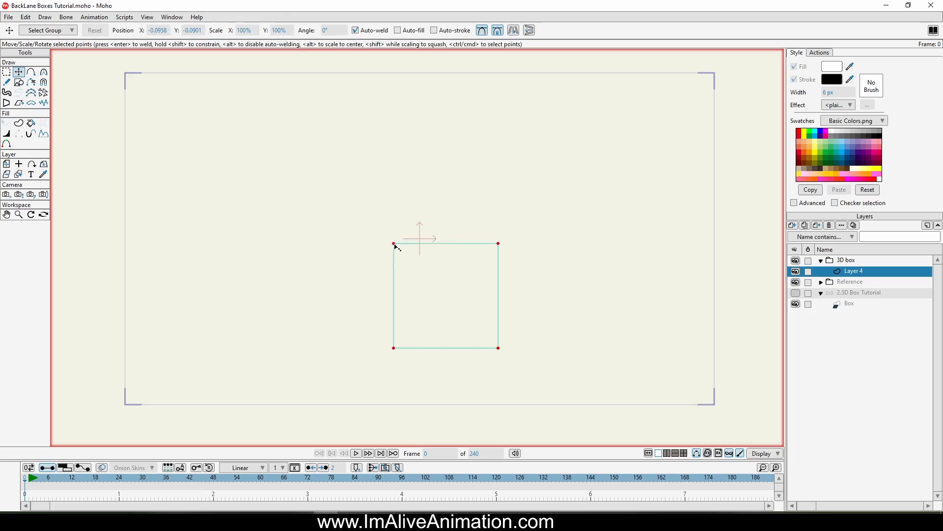
key("ctrl+a")
left_click_drag(469, 275, 453, 212)
Step: Create a filled shape from the square with a tan swatch colour and no stroke
left_click(19, 123)
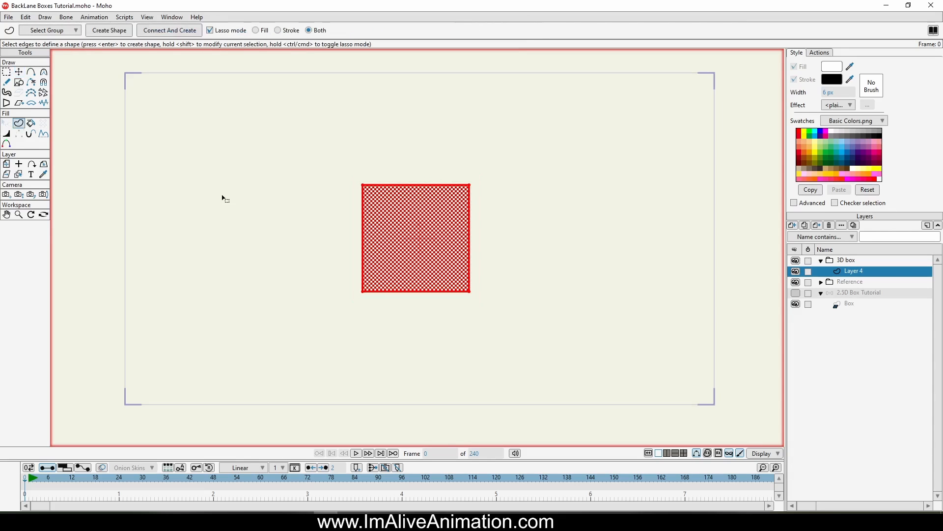
left_click(826, 170)
left_click(108, 32)
left_click(803, 81)
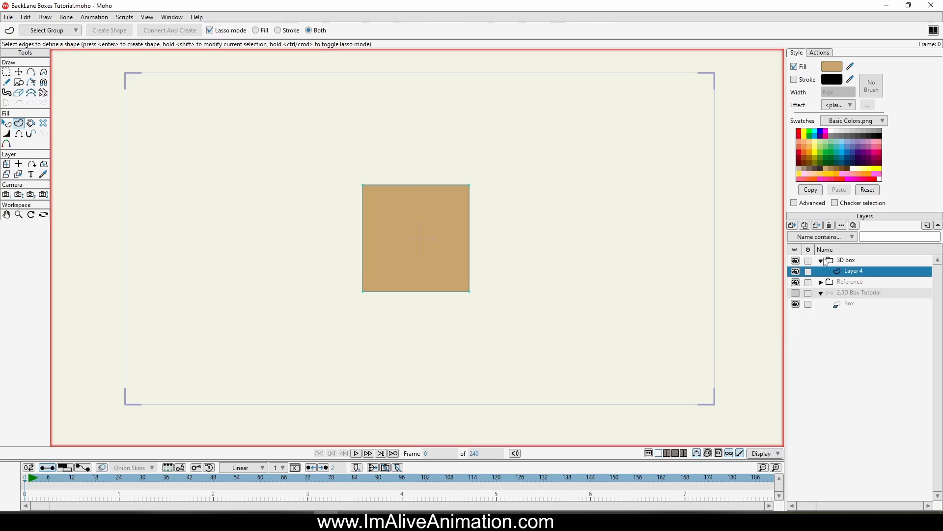
Step: Rename the square's layer to Front
left_click(858, 261)
left_click(868, 271)
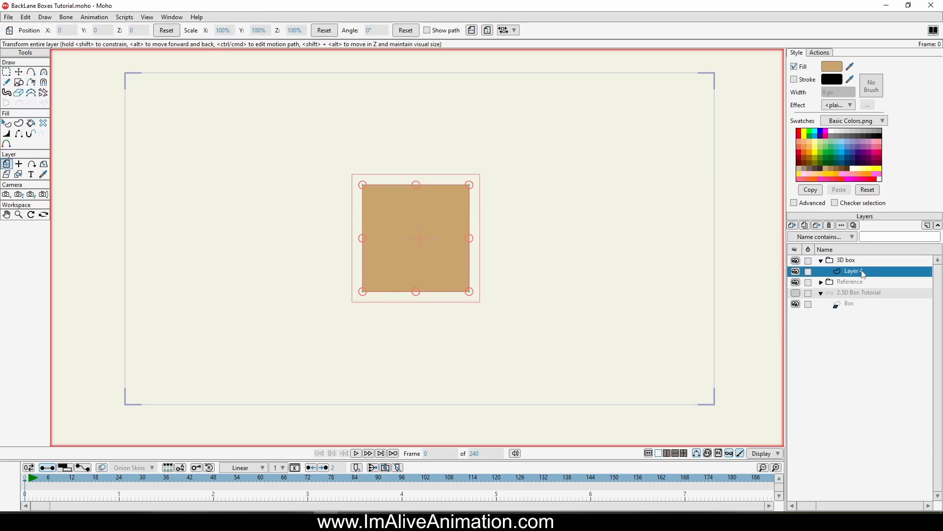
double_click(865, 274)
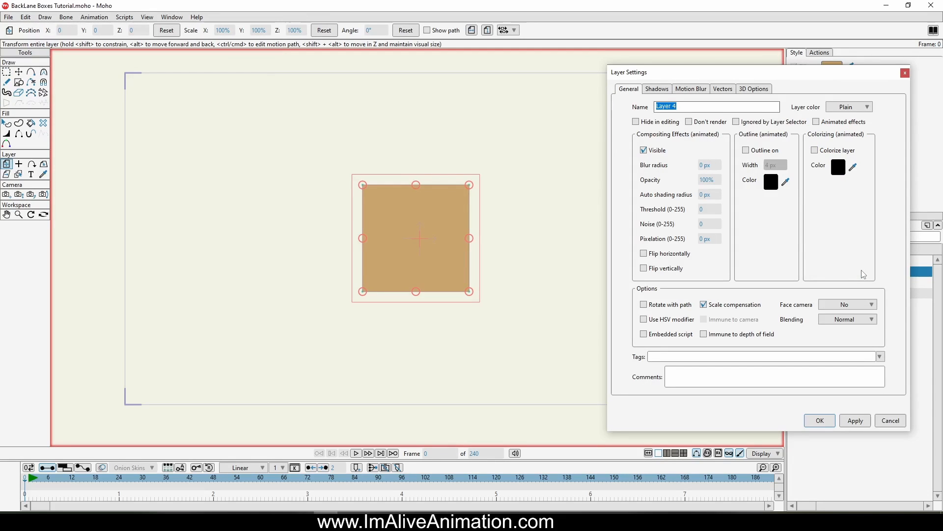
type("Front")
key("Return")
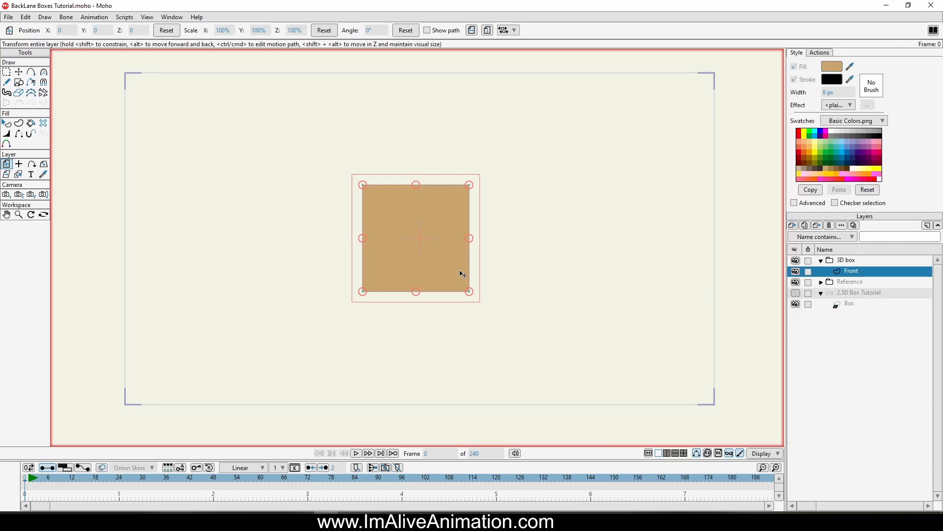
Step: Duplicate the Front layer five times
left_click(806, 226)
left_click(806, 226)
left_click(806, 226)
left_click(806, 226)
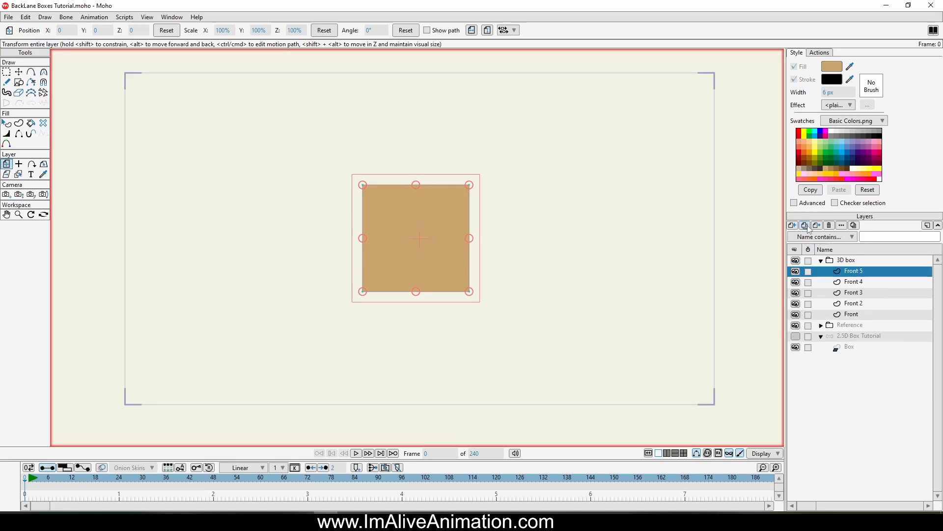
left_click(809, 227)
double_click(874, 272)
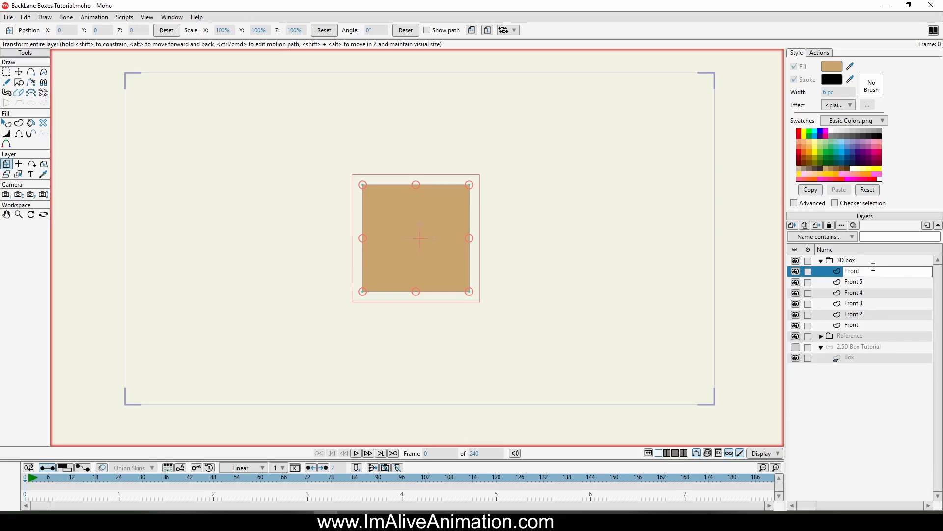
Step: Rename the second layer Left and move its square beside the front square on the left
double_click(877, 282)
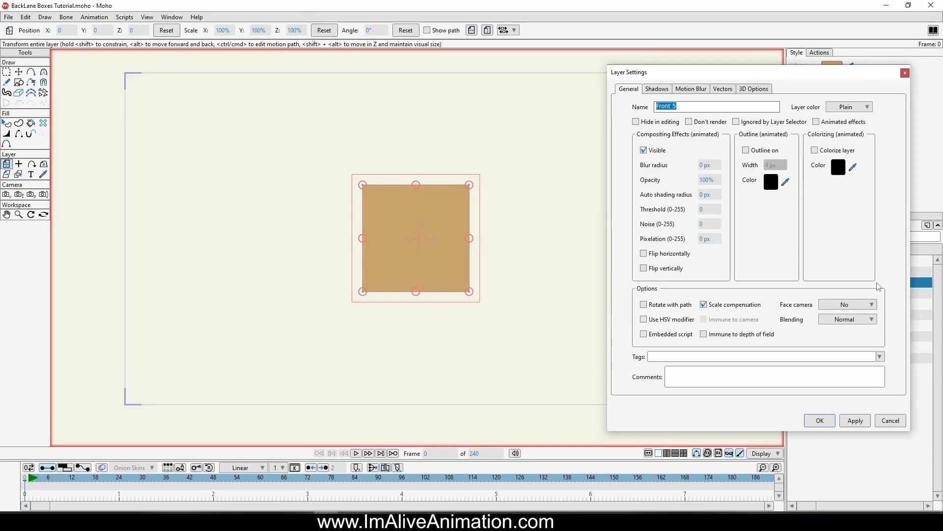
type("Left")
key("Return")
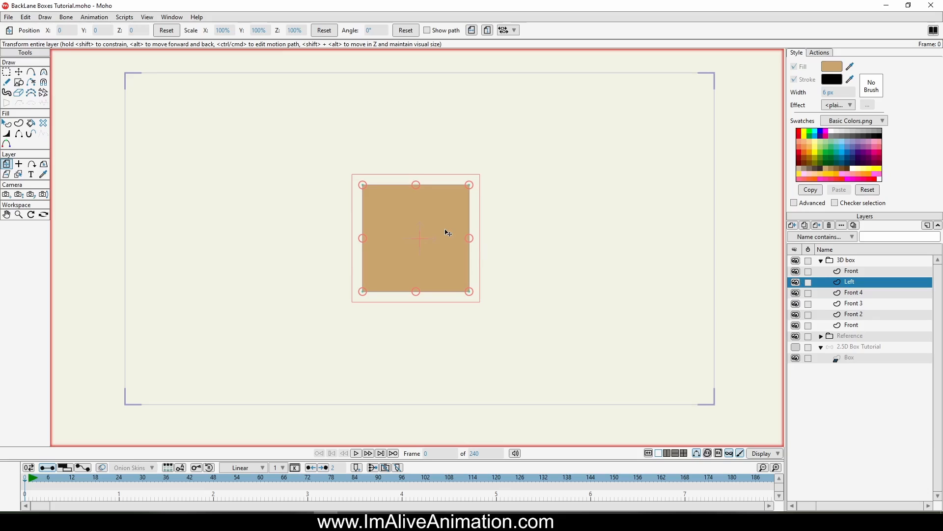
left_click_drag(448, 232, 336, 238)
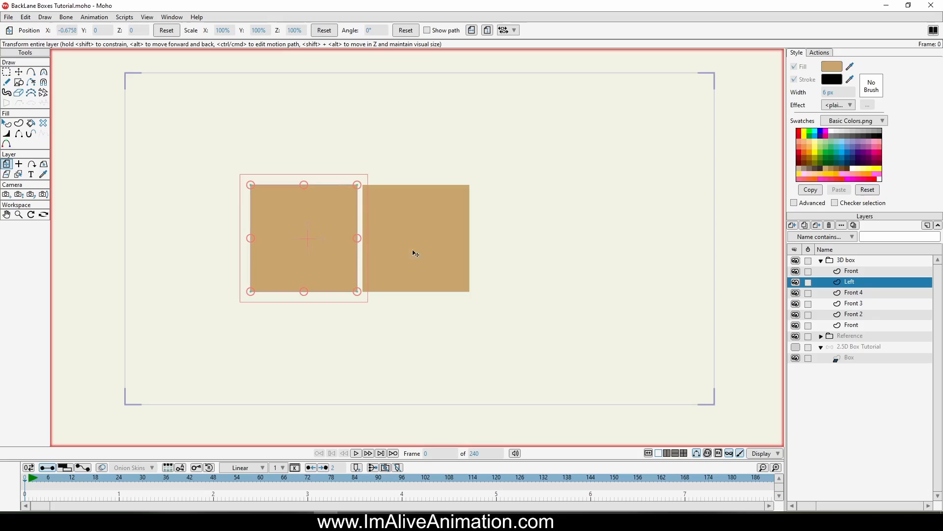
Step: Rename the third layer Right and move its square to the right of the front square
double_click(883, 297)
type("Right")
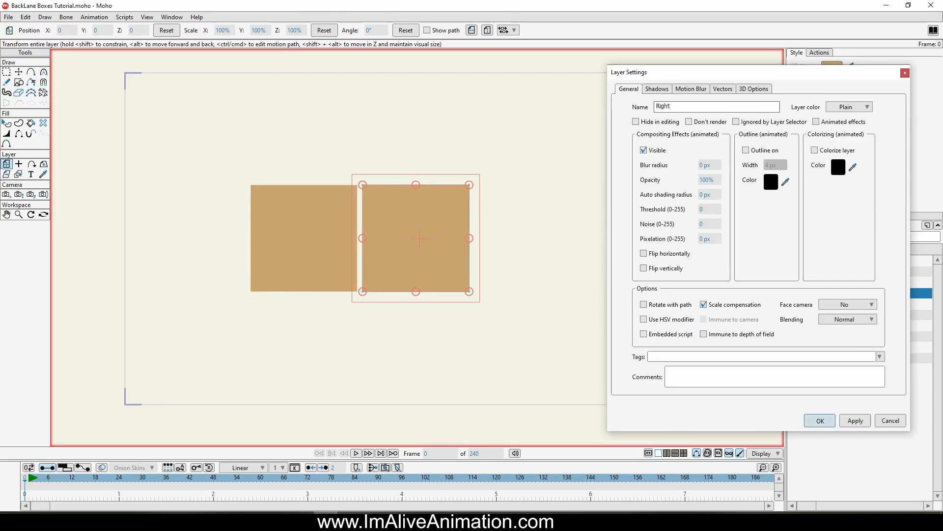
key("Return")
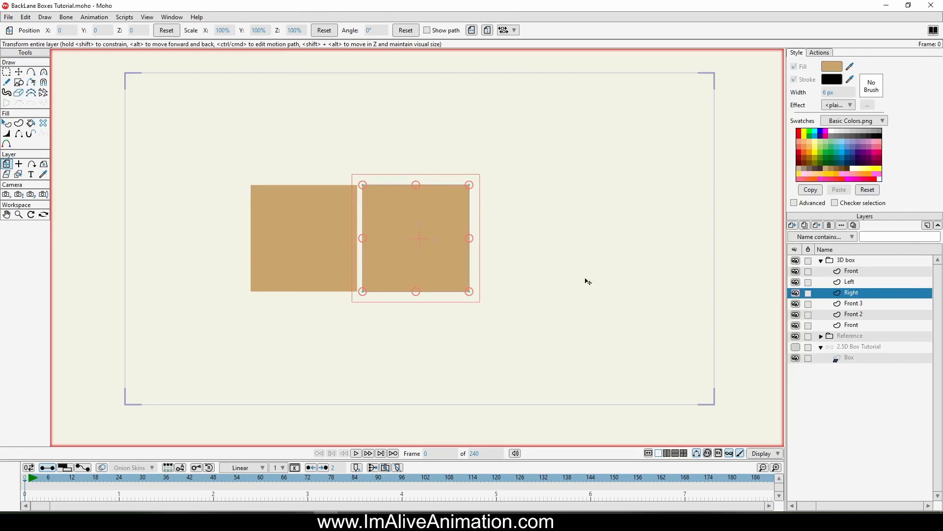
left_click_drag(428, 212, 537, 214)
Step: Rename the fourth layer Top and move its square above the front square
double_click(858, 305)
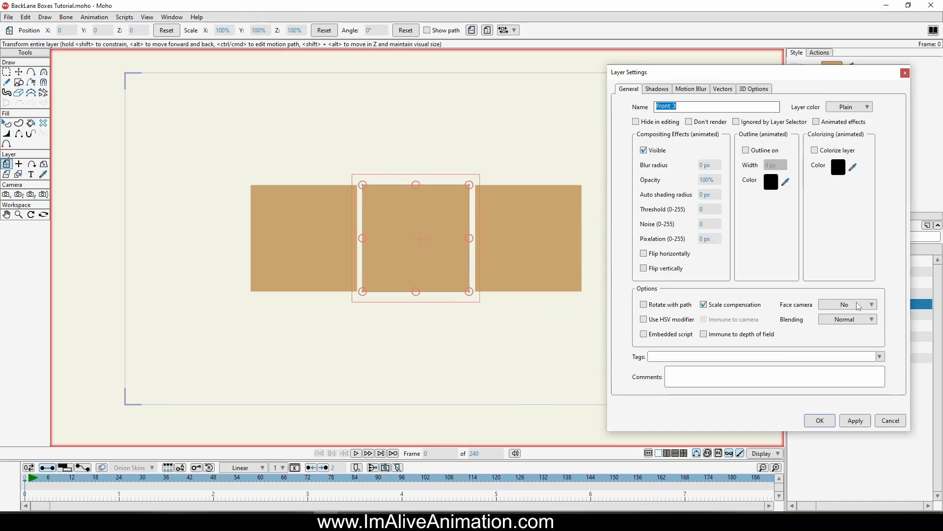
type("Top")
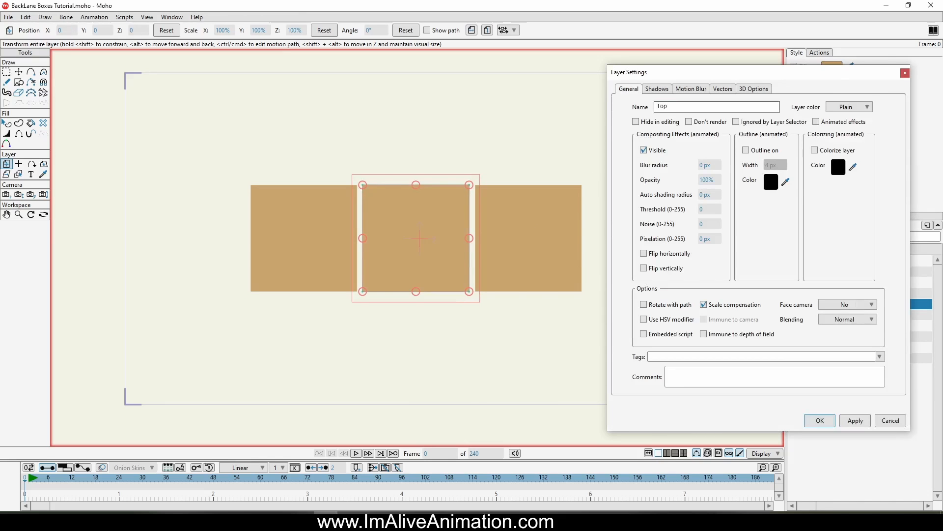
key("Return")
left_click_drag(424, 248, 434, 137)
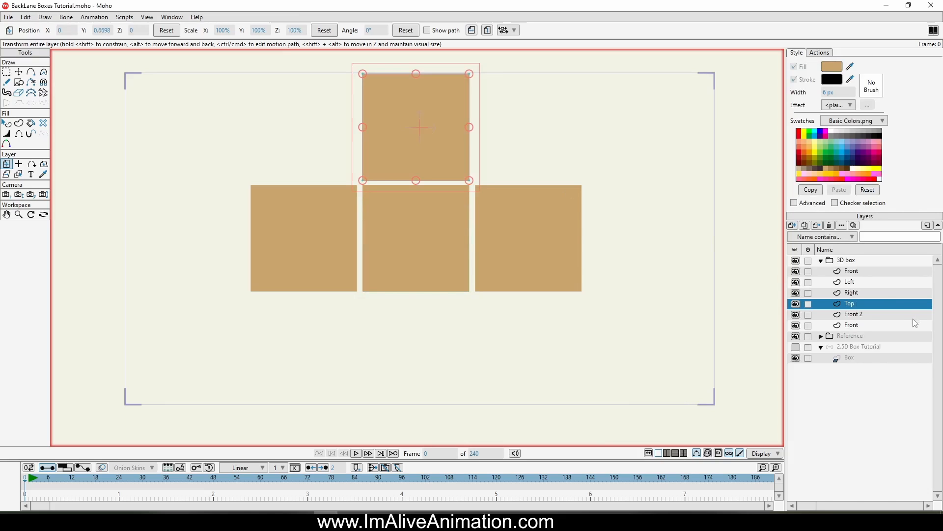
Step: Rename the fifth layer Bottom and move its square below the front square
double_click(864, 315)
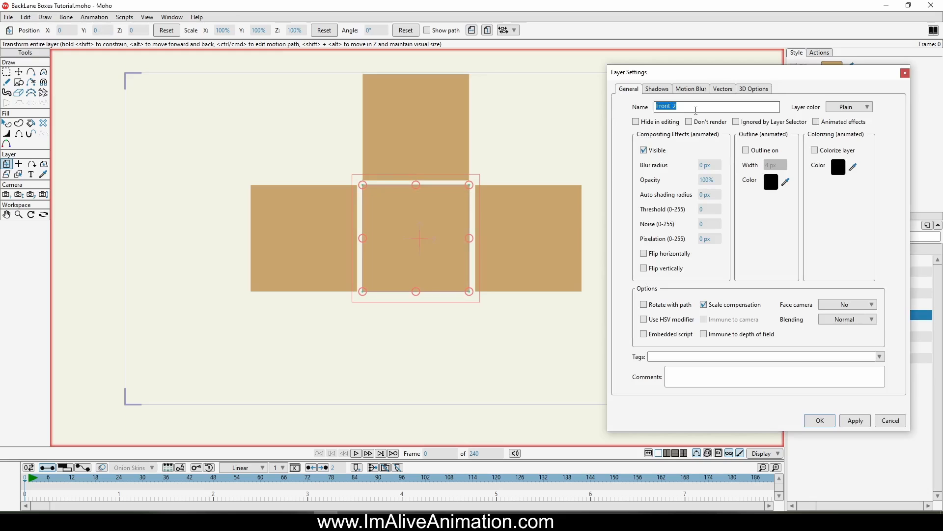
type("Bottom")
key("Return")
left_click_drag(477, 338, 419, 463)
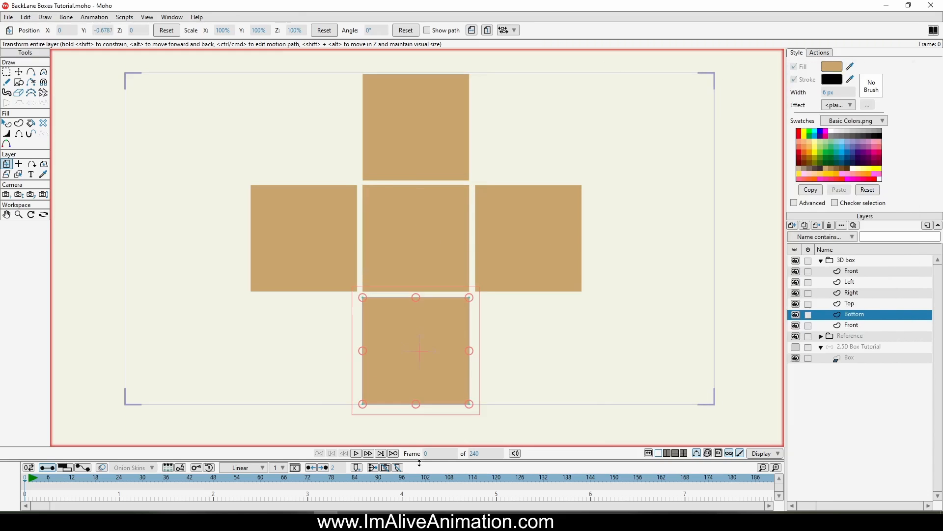
Step: Rename the last duplicated layer to Back
double_click(855, 326)
type("Back")
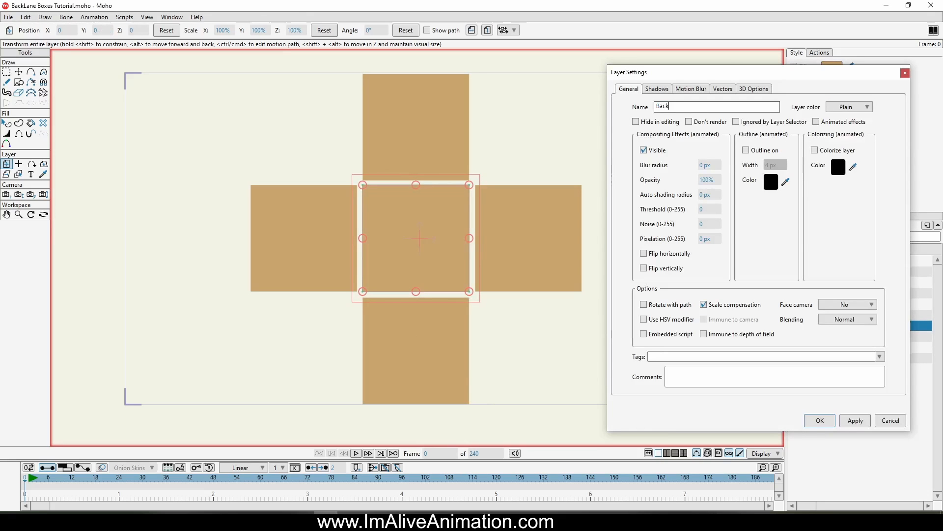
key("Return")
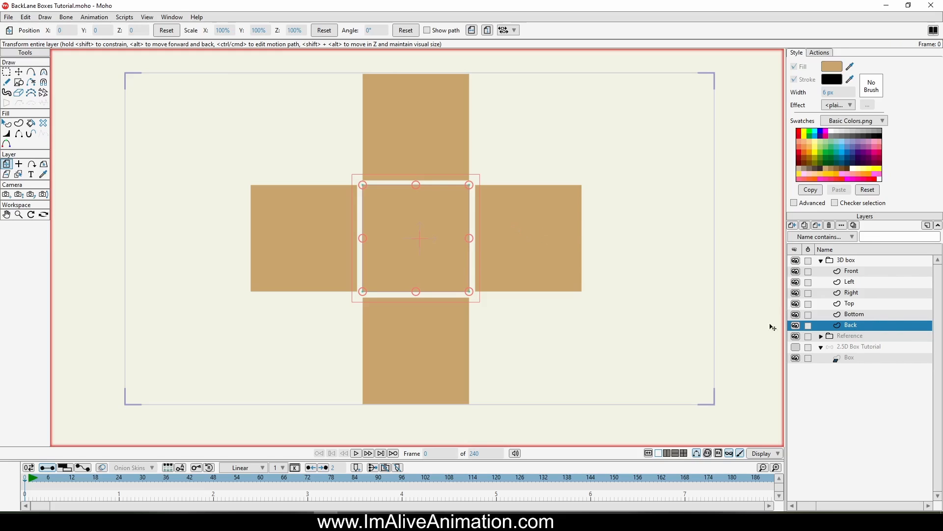
Step: Set the Front layer's origin at the centre of its square
left_click(857, 271)
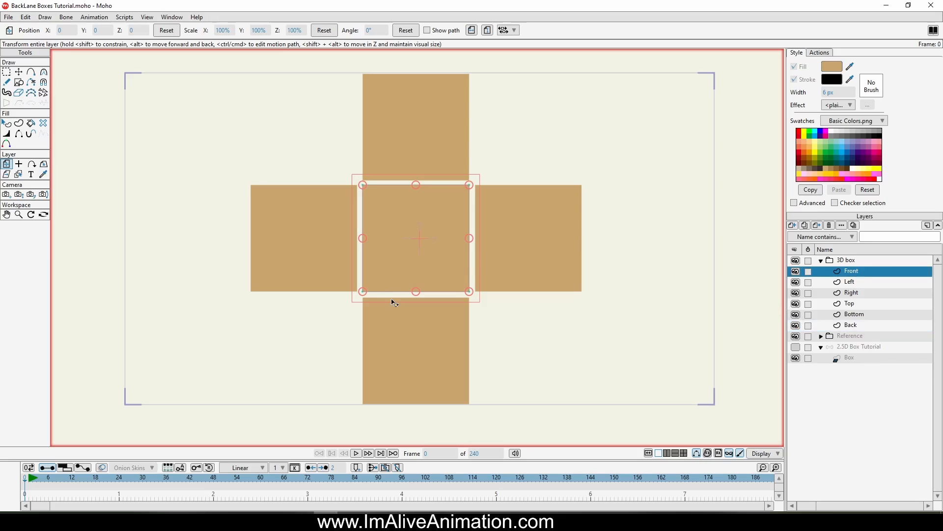
left_click(20, 165)
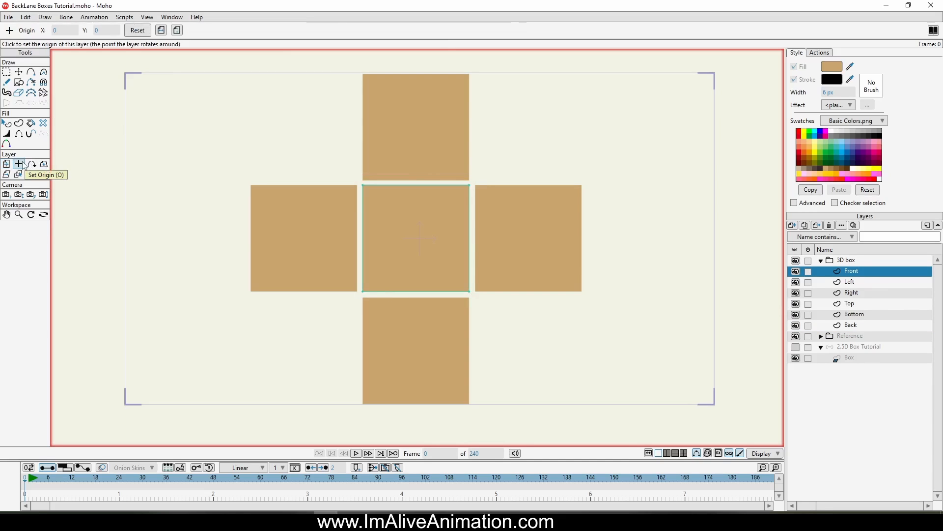
scroll(376, 241, "up", 3)
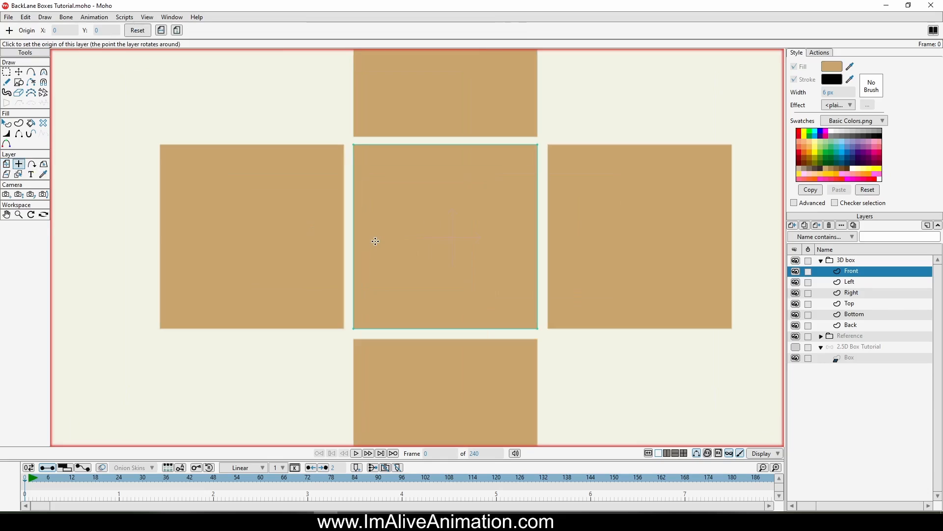
left_click(446, 233)
scroll(447, 245, "up", 3)
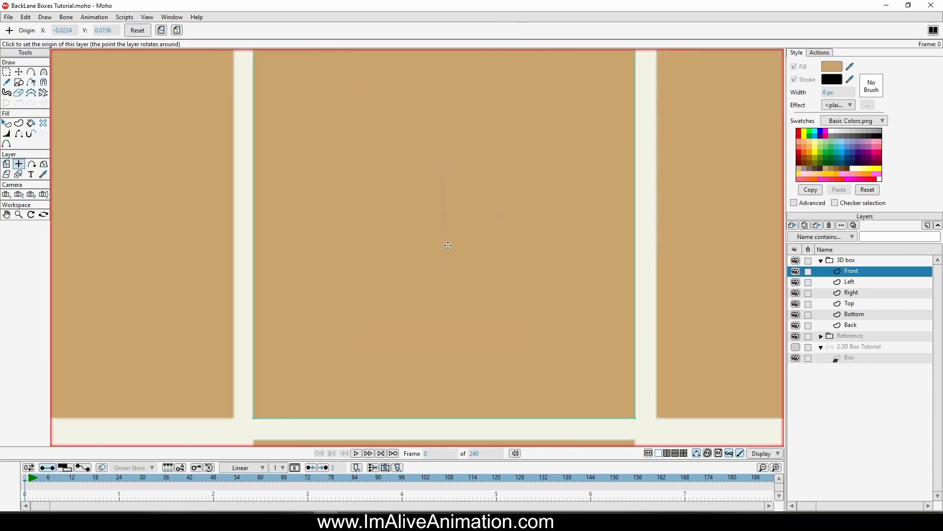
scroll(445, 222, "up", 1)
scroll(445, 221, "down", 4)
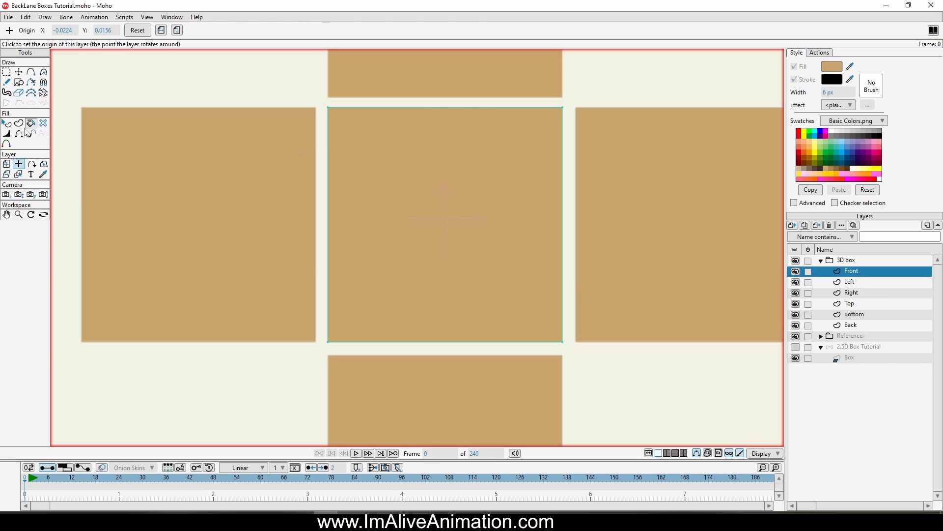
Step: Fill the Front square white
left_click(6, 123)
left_click(532, 211)
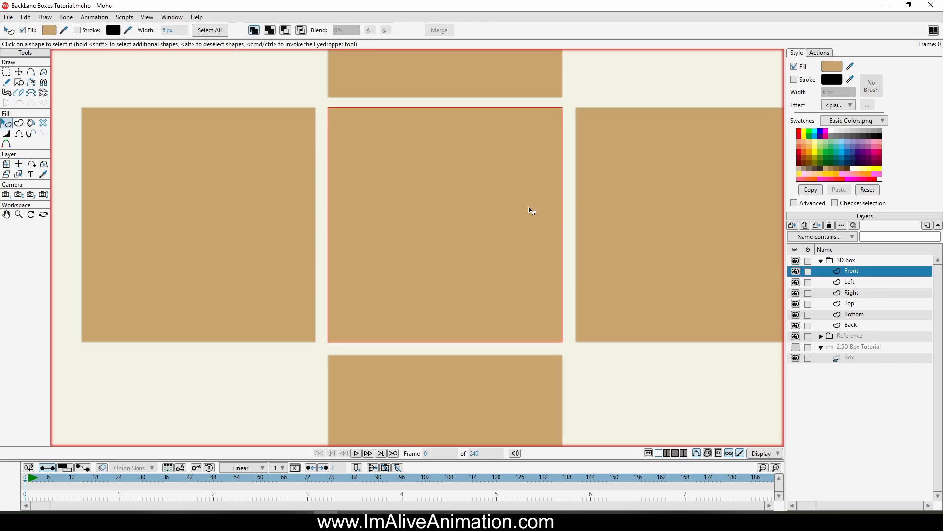
left_click(835, 137)
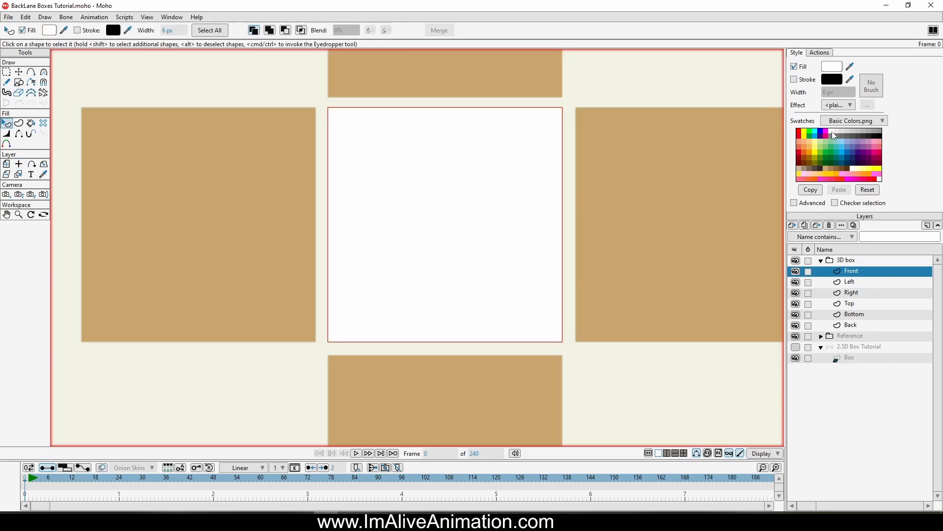
left_click(743, 164)
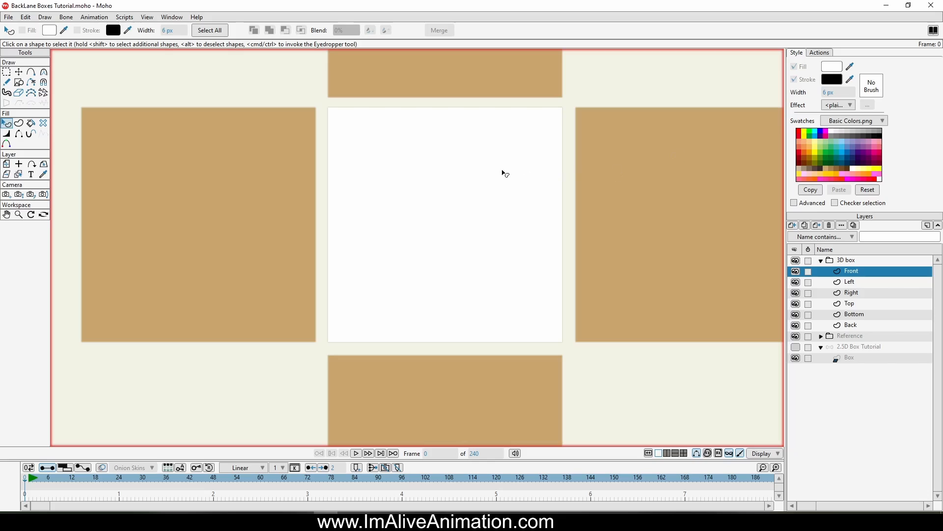
Step: Fill the Left and Right squares white
left_click(853, 282)
left_click(280, 196)
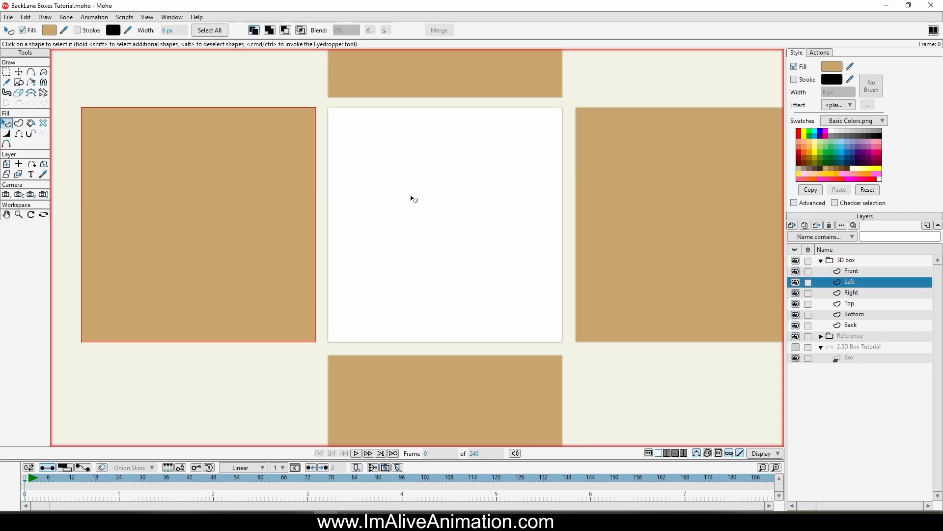
left_click(833, 132)
left_click(856, 294)
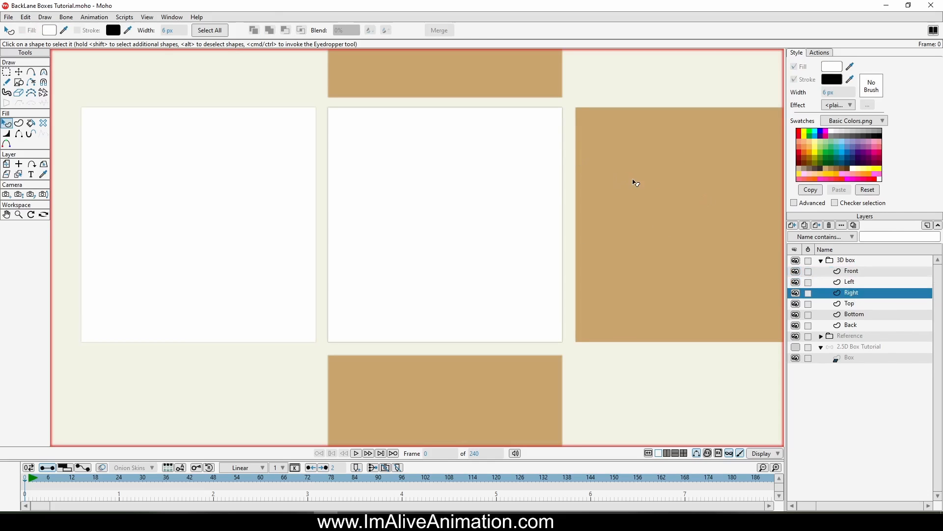
left_click(632, 182)
Step: Fill the Top square white
left_click(851, 304)
left_click(517, 97)
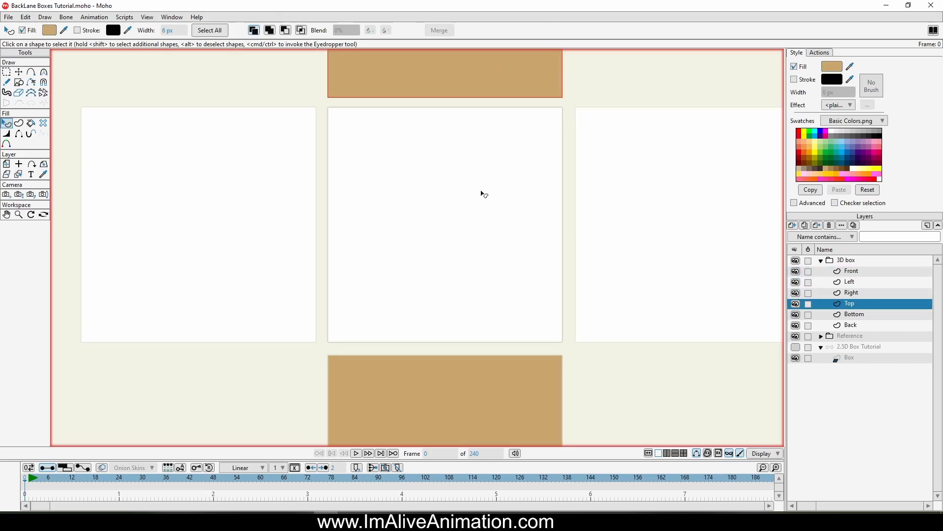
left_click(834, 132)
Step: Fill the Bottom square white
left_click(852, 314)
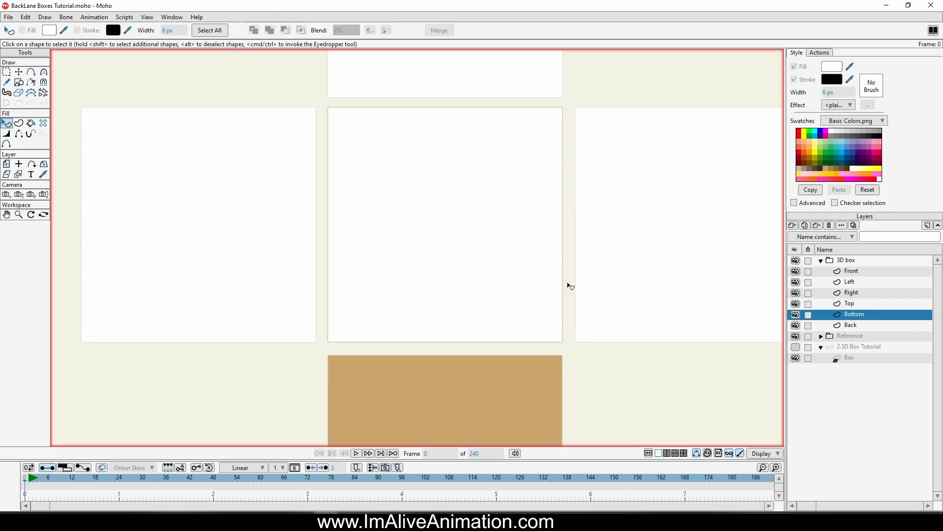
scroll(531, 152, "down", 3)
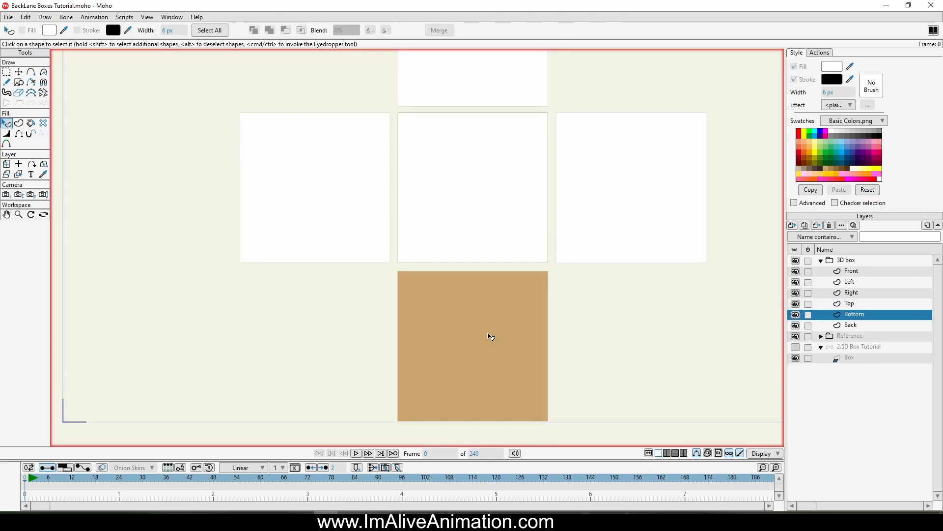
left_click(491, 340)
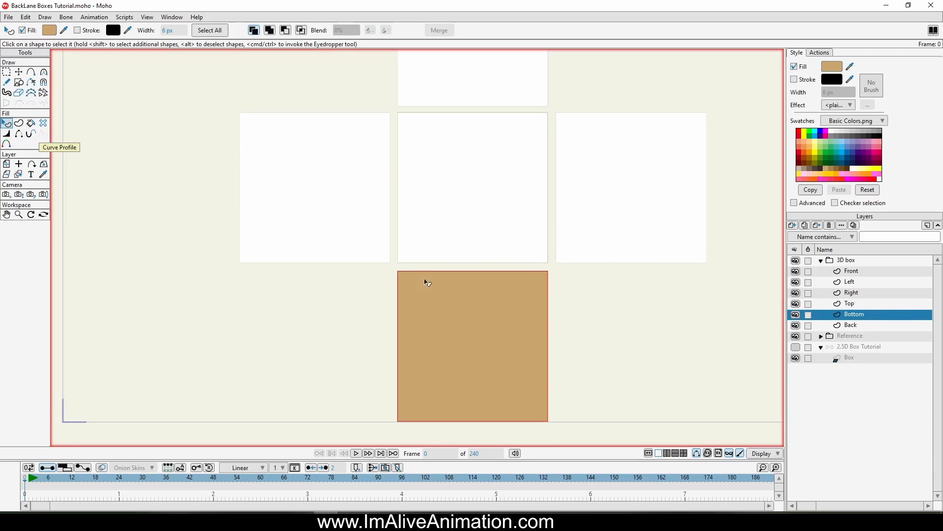
left_click(480, 189, "ctrl")
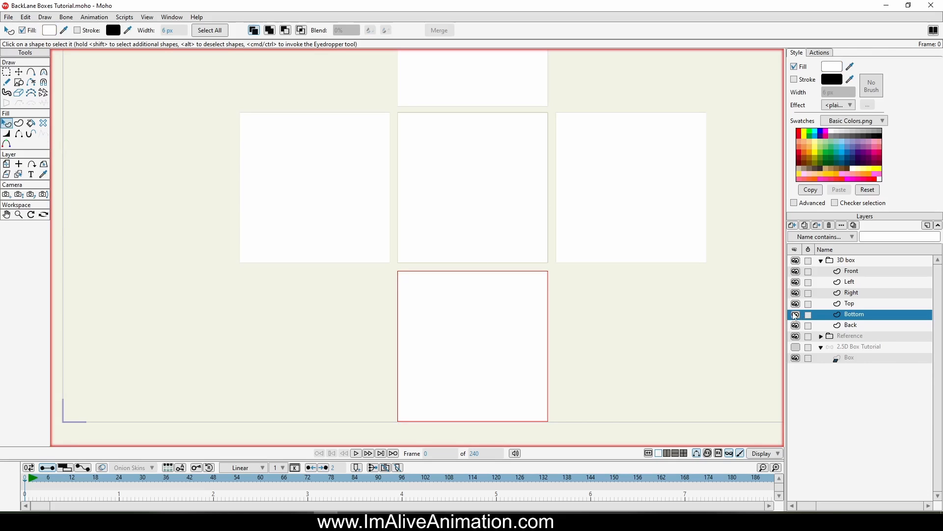
Step: Select the Back layer's square and fill it white
left_click(846, 325)
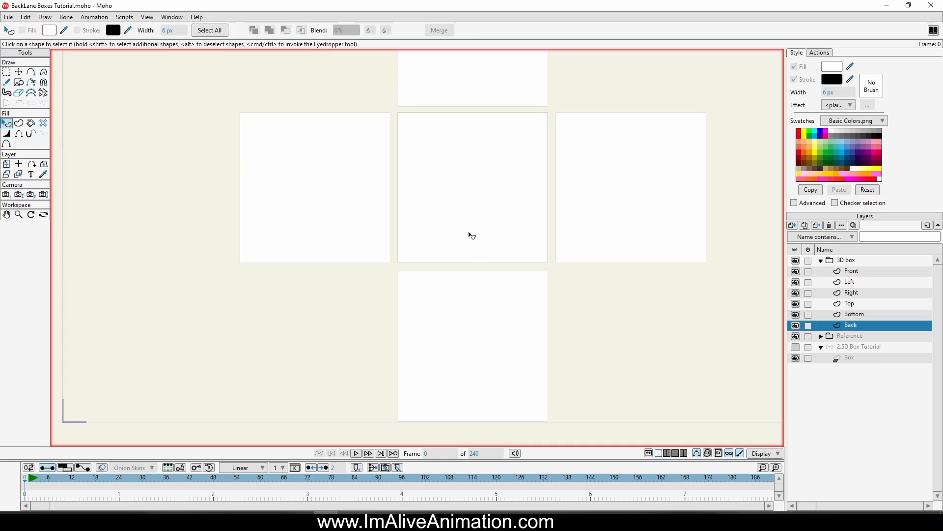
left_click(475, 217)
left_click(486, 338, "ctrl")
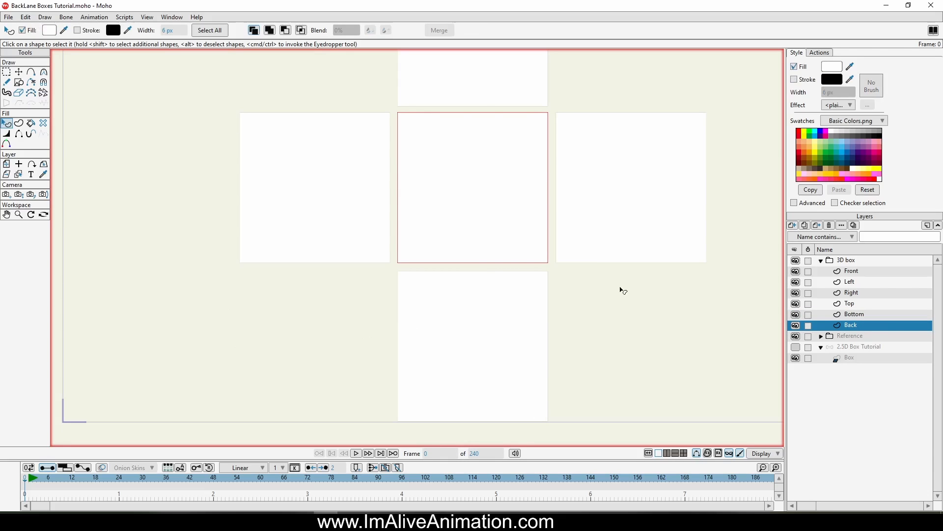
Step: Try to place the Front layer's origin at the centre of its square
left_click(853, 271)
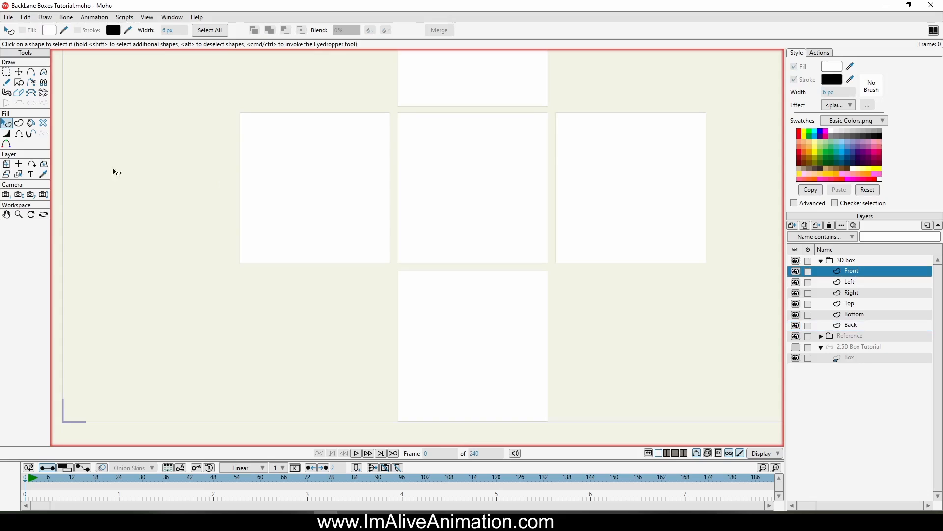
left_click(19, 164)
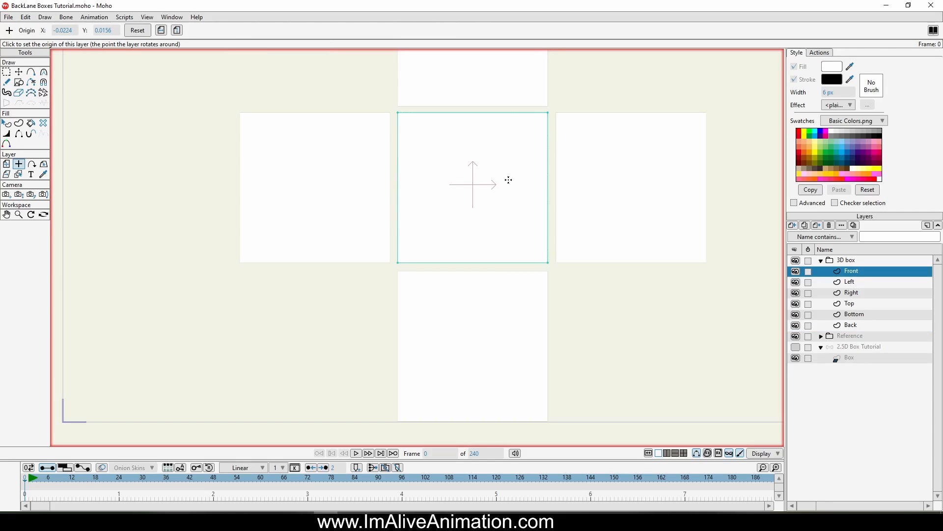
scroll(488, 186, "up", 2)
left_click(496, 154)
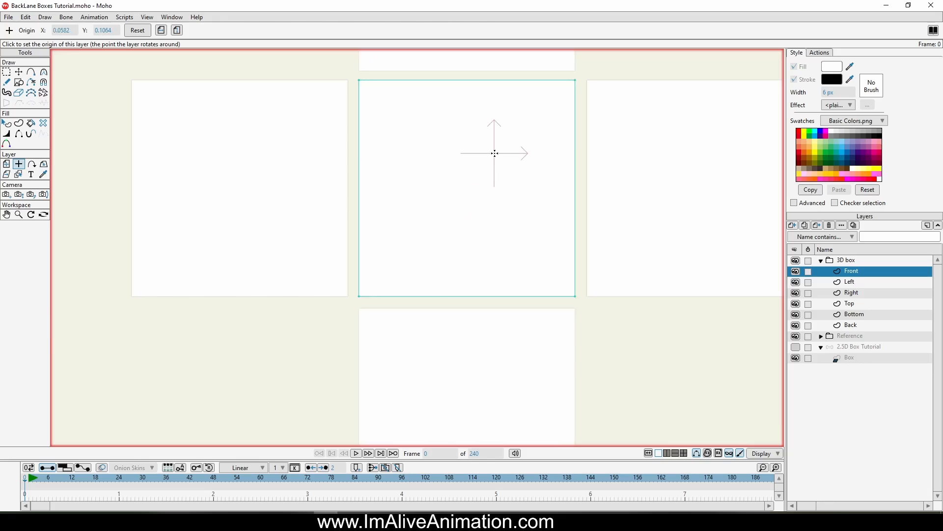
left_click(462, 188)
left_click(556, 276)
left_click(6, 164)
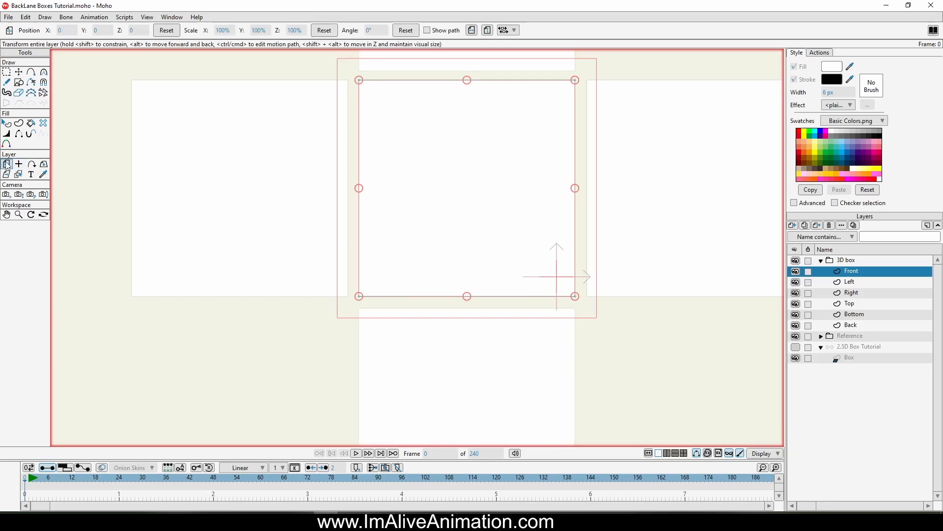
left_click_drag(358, 320, 370, 272)
key("ctrl+z")
Step: Set the Front layer's origin at the centre of its square
left_click(20, 163)
left_click(468, 176)
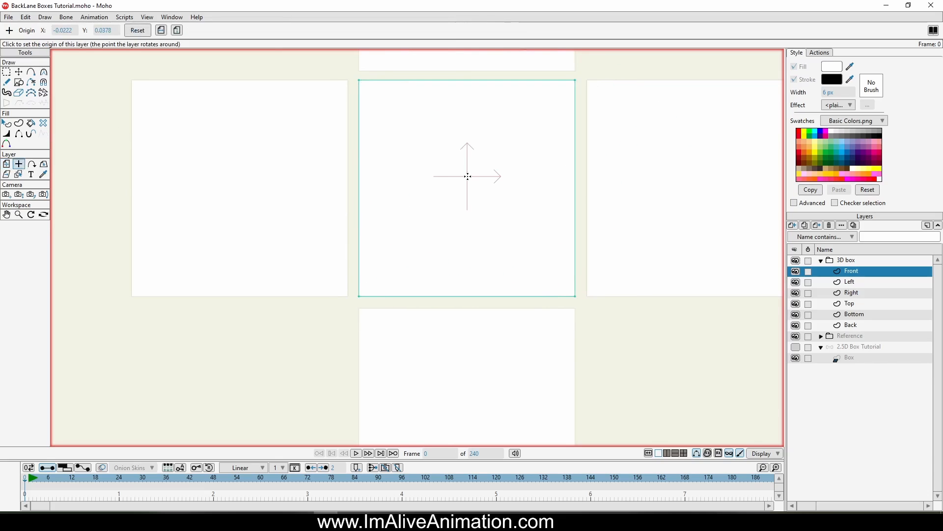
Step: Set the Left layer's origin on its right edge, where it meets the Front square
left_click(857, 283)
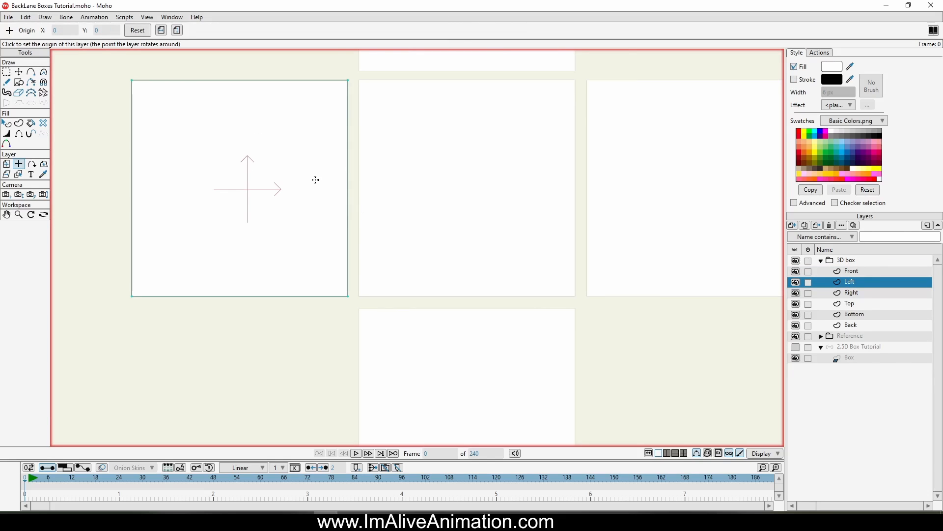
scroll(344, 191, "up", 10)
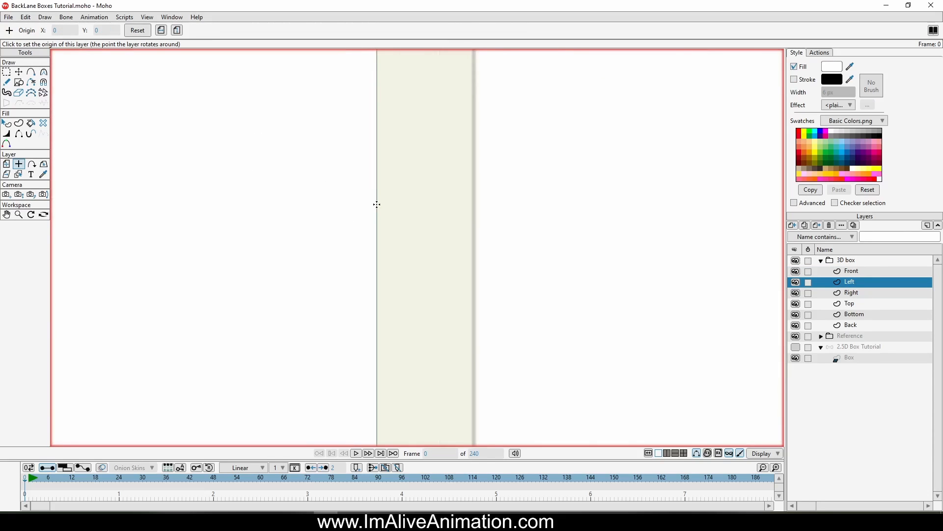
scroll(377, 204, "up", 4)
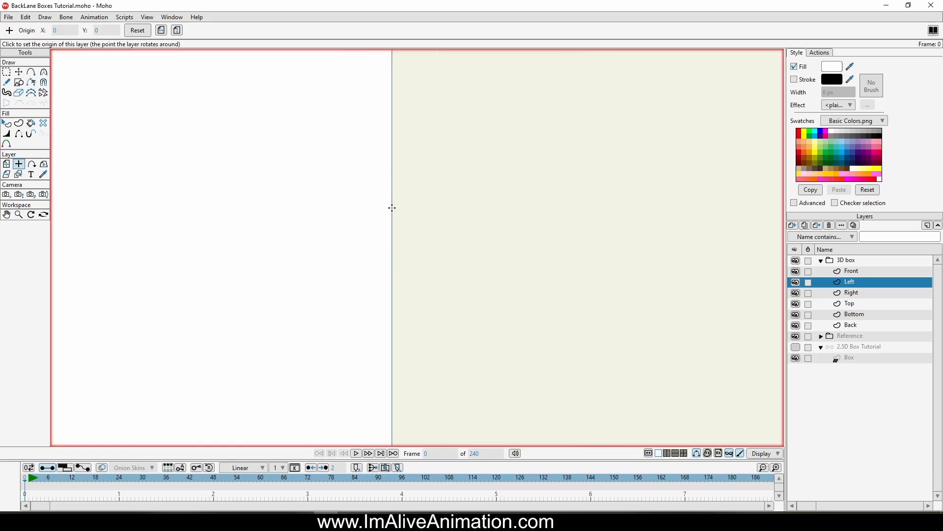
left_click(392, 208)
scroll(498, 281, "down", 6)
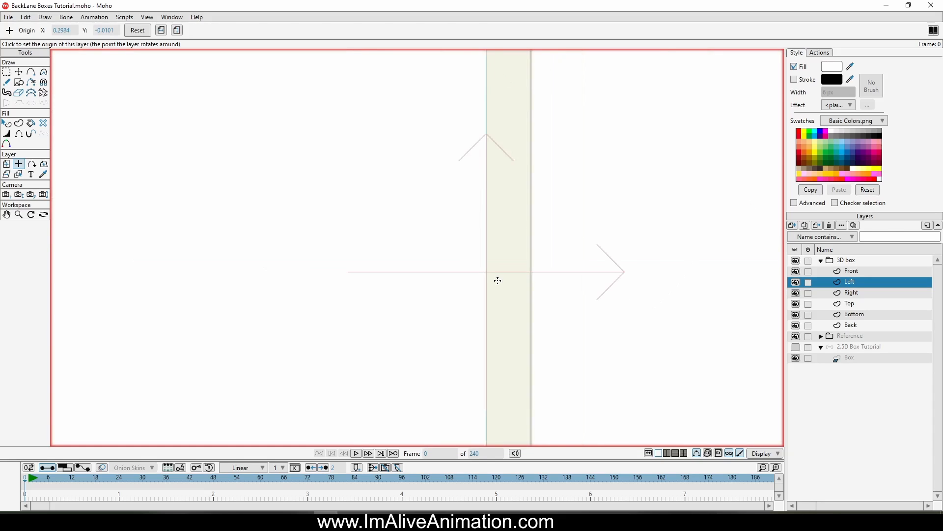
Step: Move the Left layer rightwards towards the Front square's edge
left_click(9, 167)
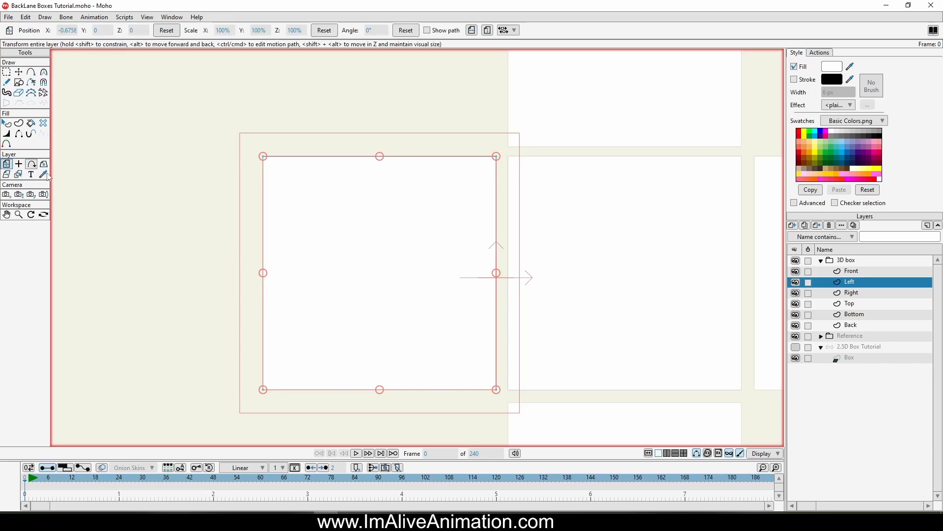
scroll(363, 253, "up", 4)
scroll(316, 232, "up", 4)
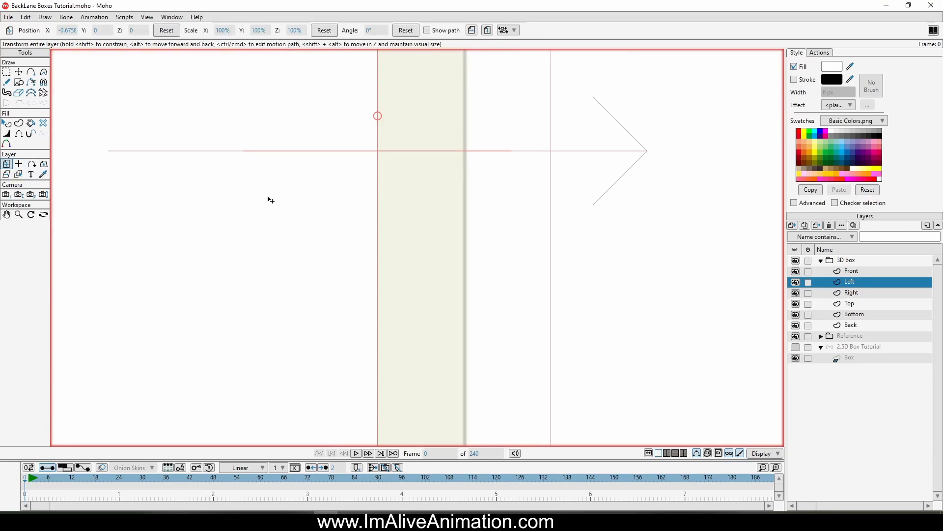
left_click_drag(271, 200, 358, 197)
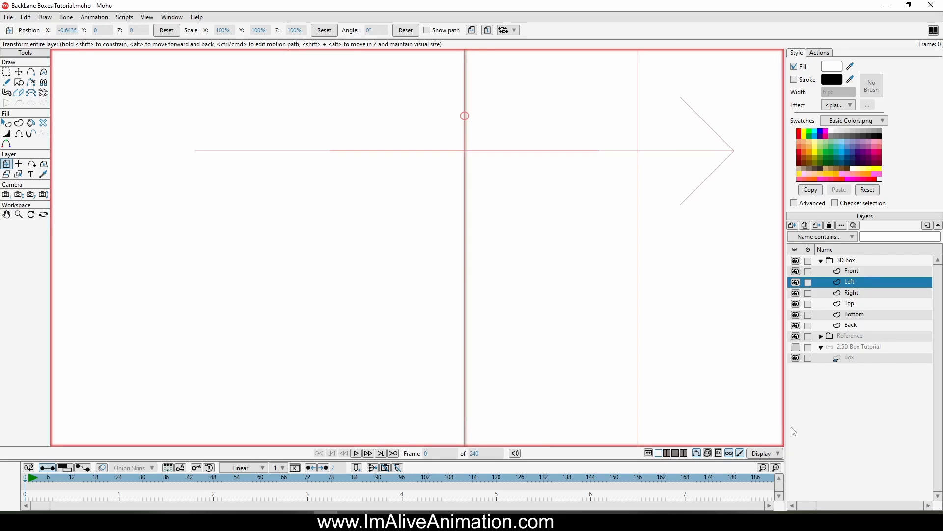
Step: Turn off GPU caching in the display options and nudge the Left layer flush against the Front square
left_click(770, 455)
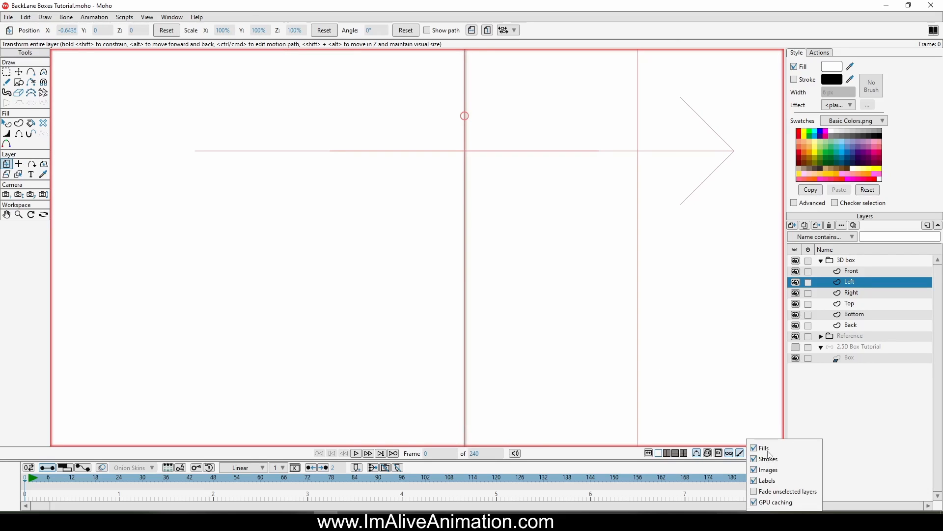
left_click(756, 503)
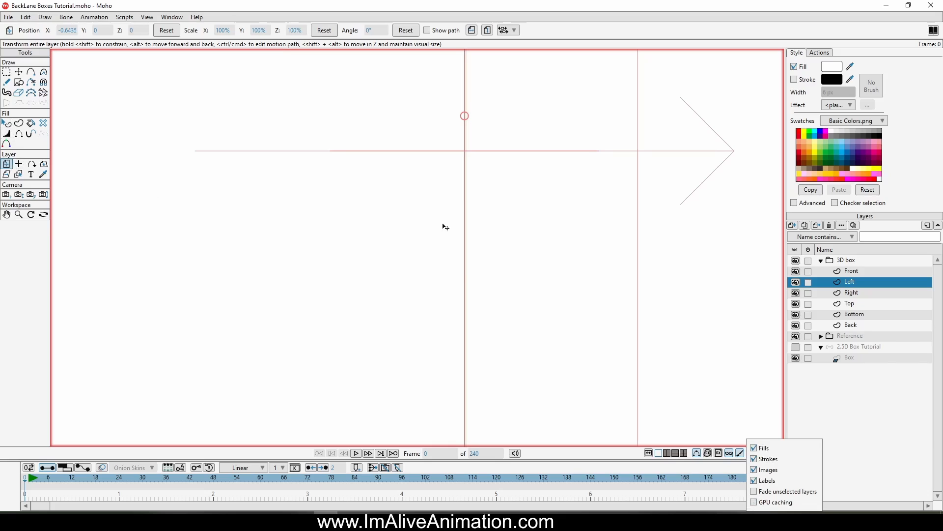
left_click(418, 241)
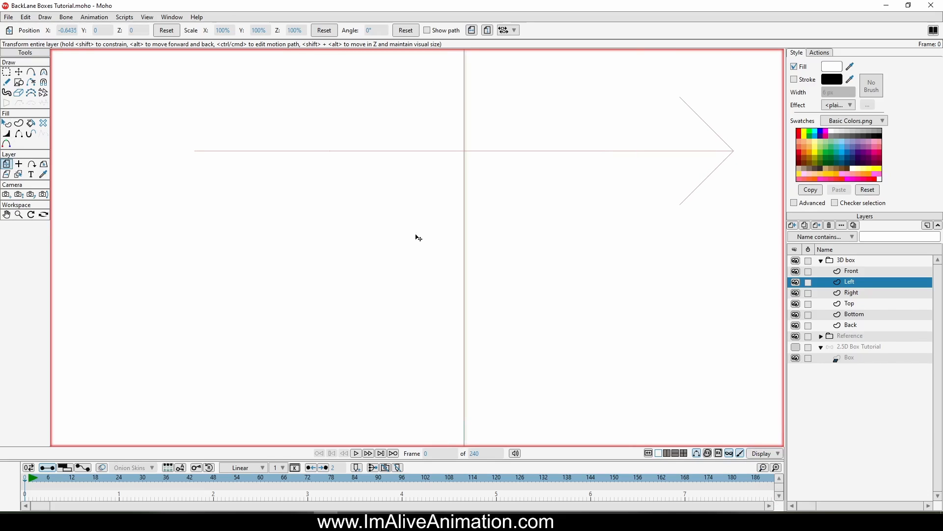
left_click_drag(416, 234, 483, 218)
scroll(525, 172, "down", 10)
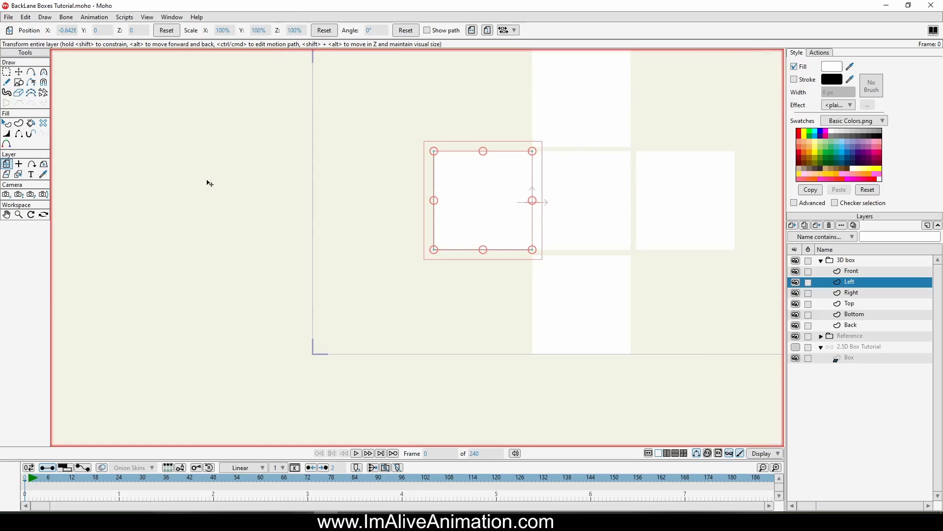
Step: Set the Right layer's origin on its left edge, where it meets the Front square
left_click(865, 294)
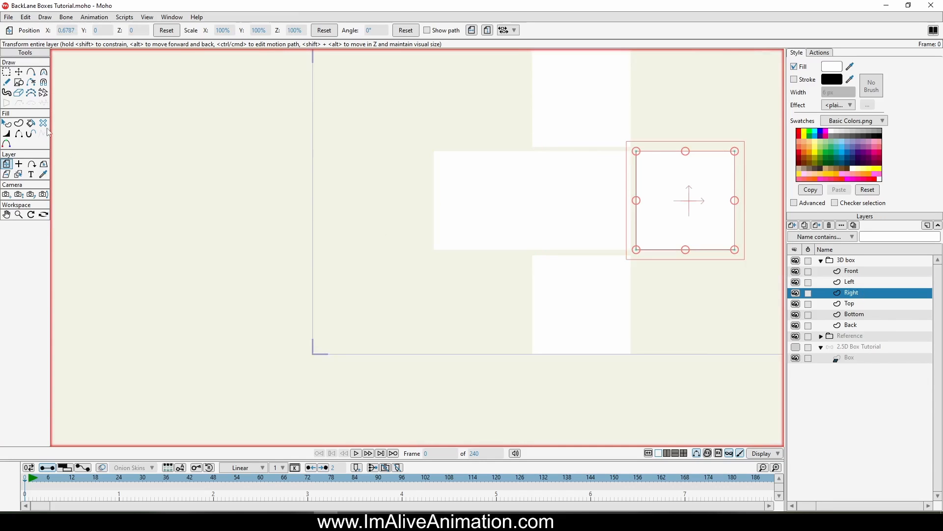
left_click(19, 165)
scroll(564, 278, "up", 6)
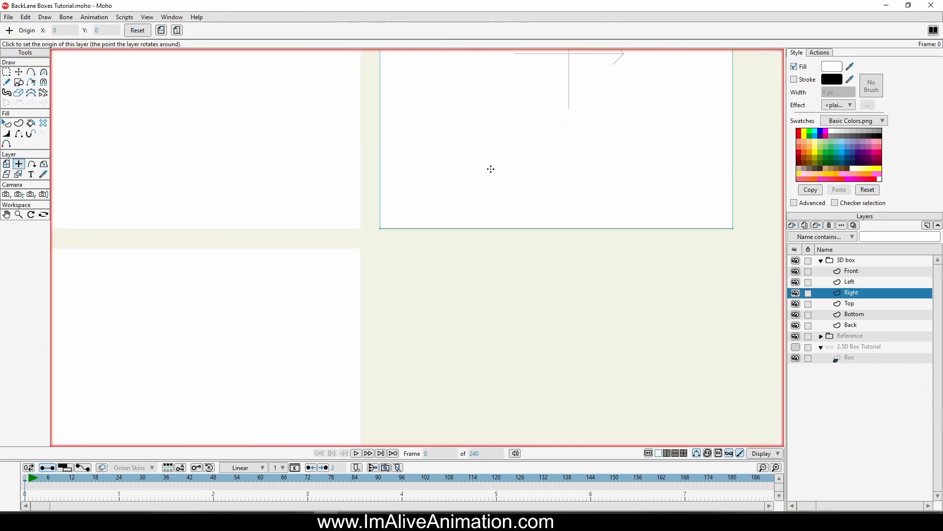
scroll(461, 188, "up", 5)
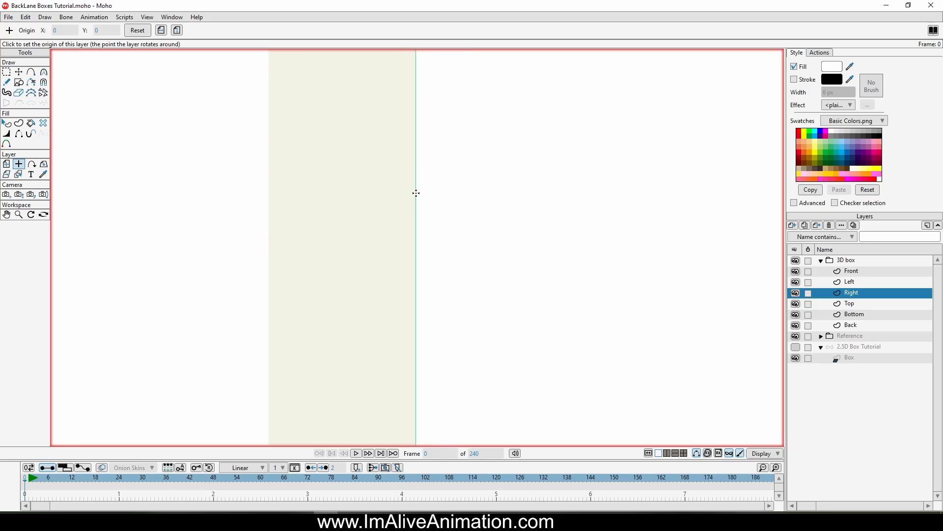
left_click(416, 193)
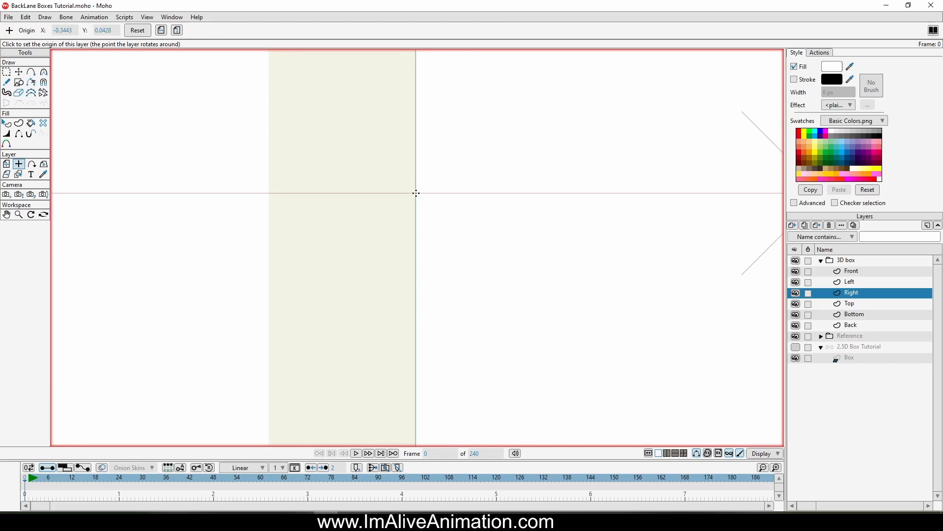
scroll(189, 234, "down", 2)
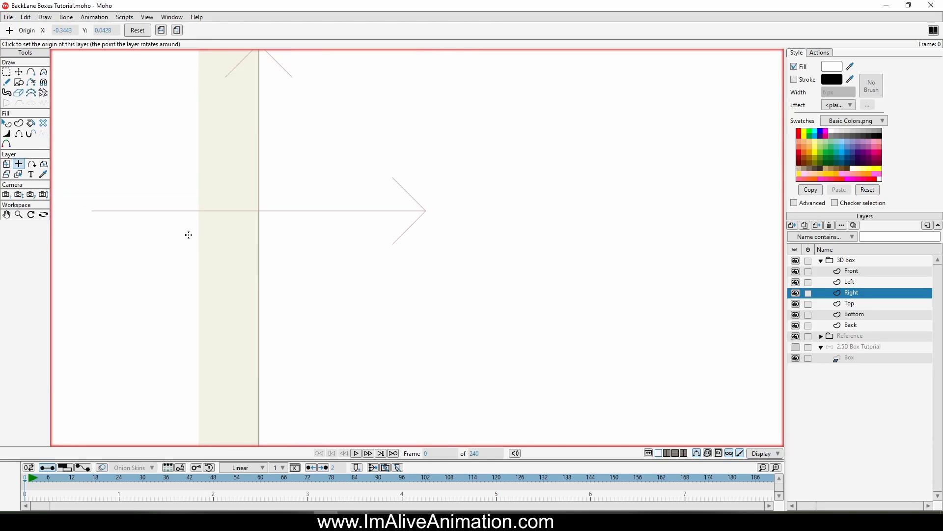
scroll(274, 264, "down", 1)
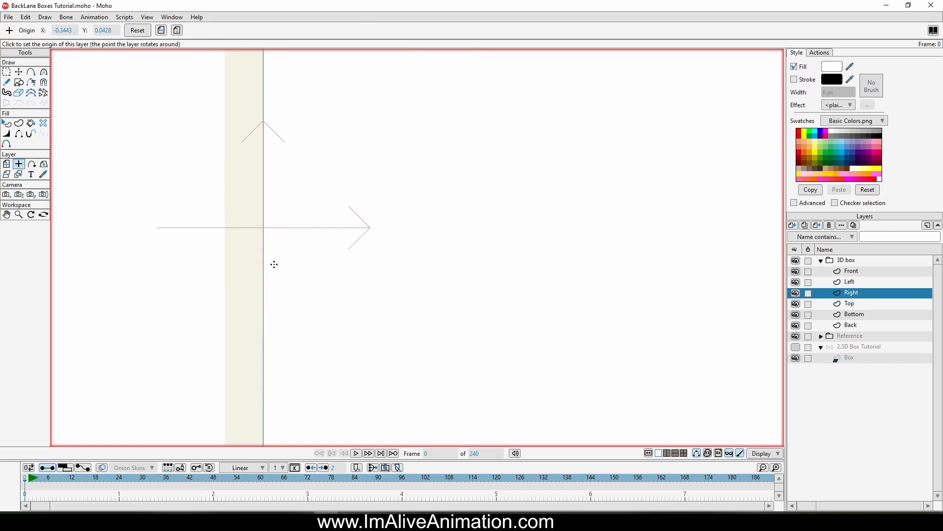
Step: Move the Right layer leftwards so its edge sits flush against the Front square
left_click(6, 164)
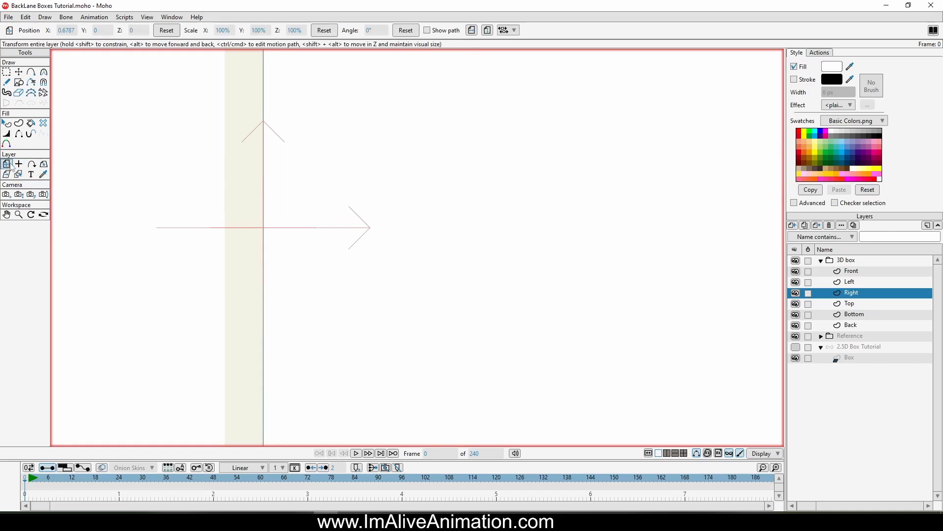
scroll(362, 219, "up", 3)
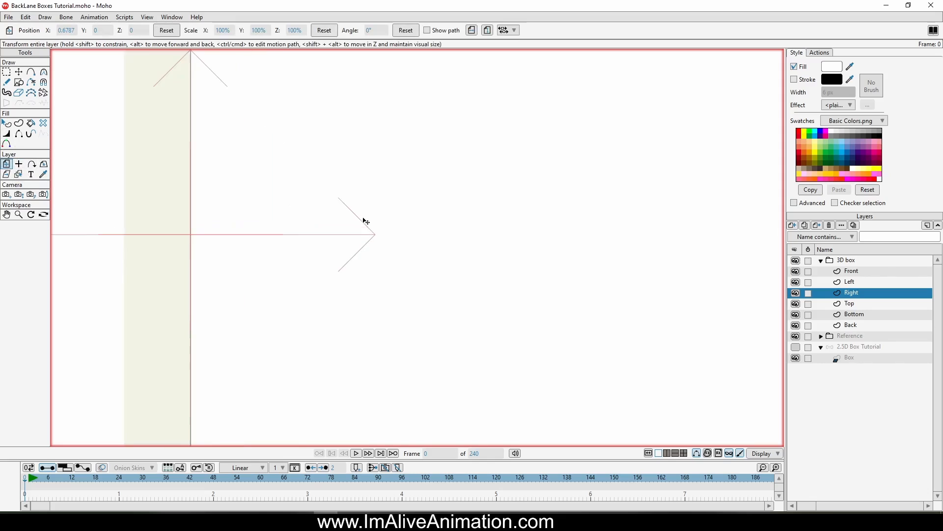
left_click_drag(362, 219, 591, 238)
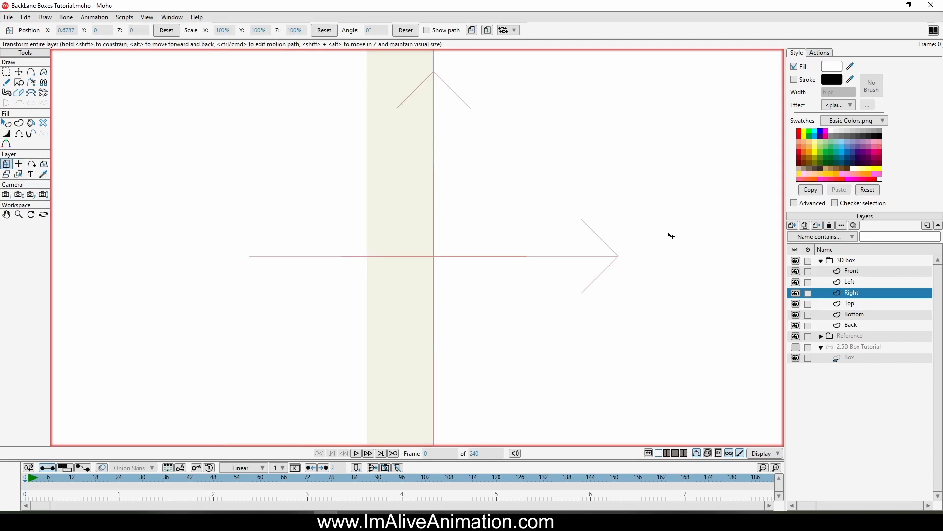
left_click_drag(671, 236, 619, 238)
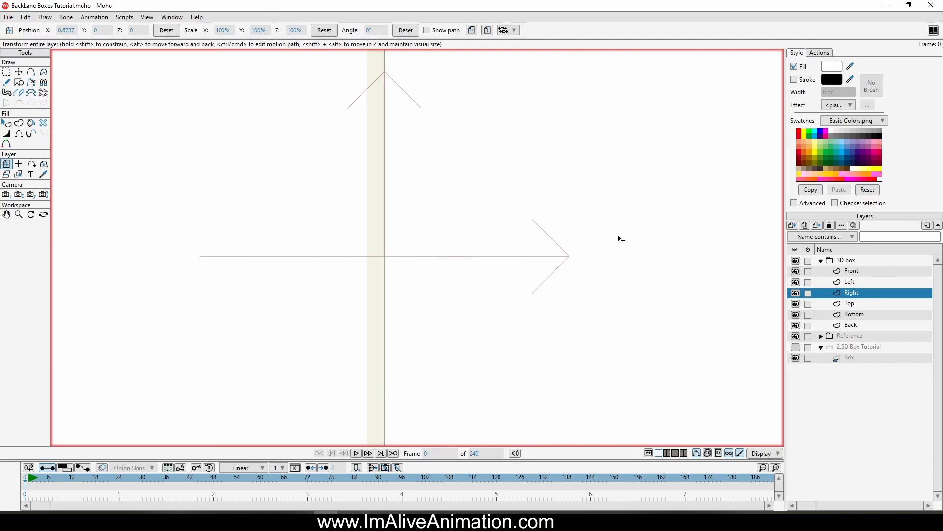
scroll(405, 210, "up", 6)
left_click_drag(478, 234, 437, 223)
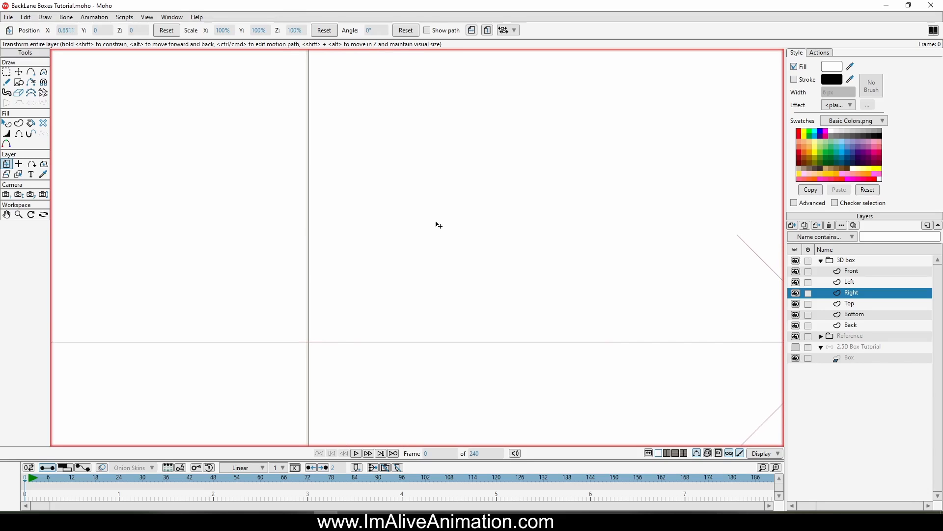
scroll(318, 259, "up", 6)
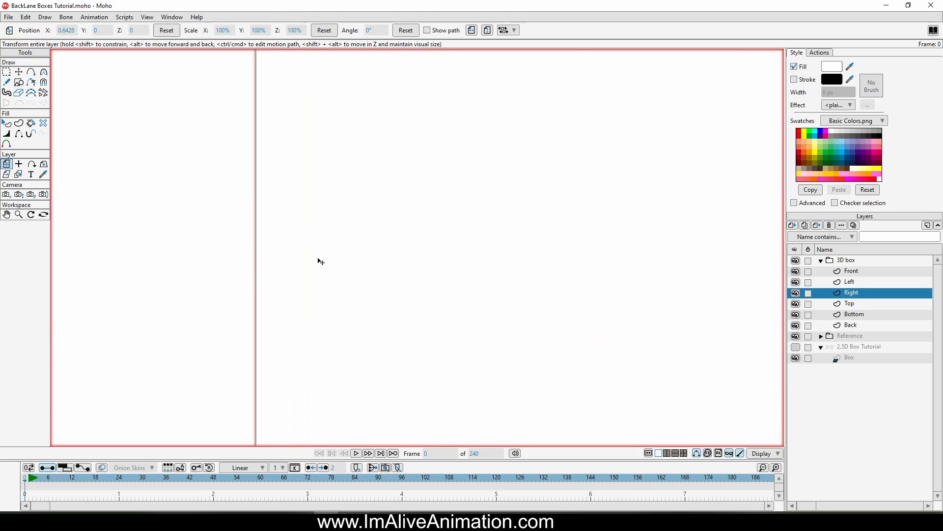
left_click_drag(307, 236, 302, 236)
scroll(354, 206, "down", 6)
scroll(353, 206, "down", 10)
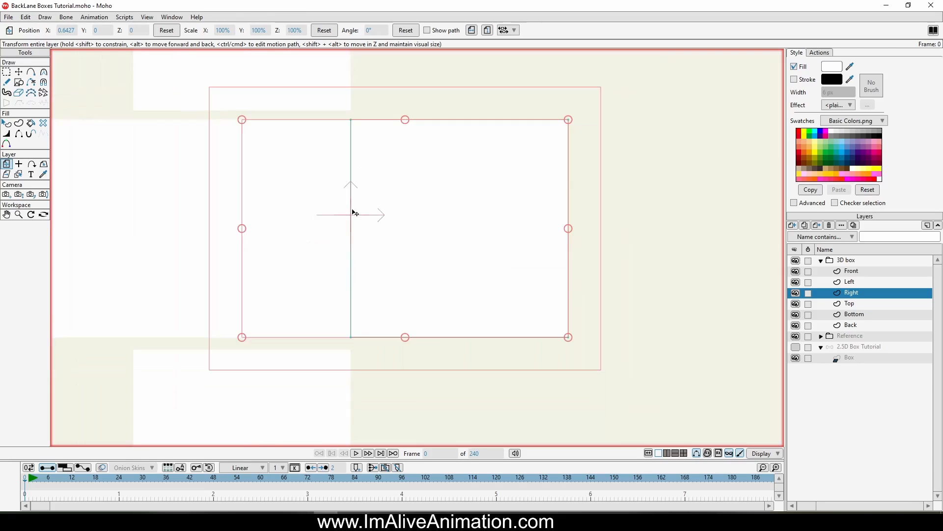
Step: Set the Top layer's origin on its bottom edge, where it meets the Front square
left_click_drag(350, 200, 482, 284)
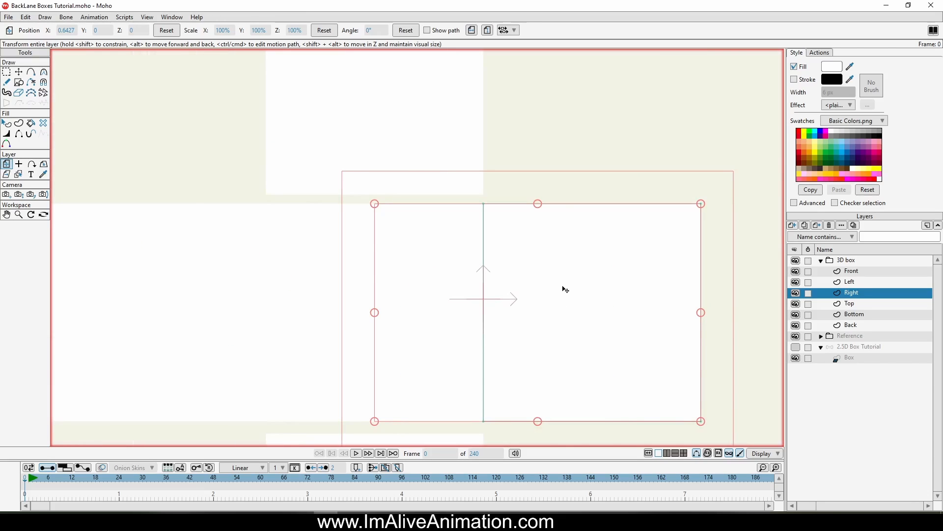
scroll(388, 221, "up", 5)
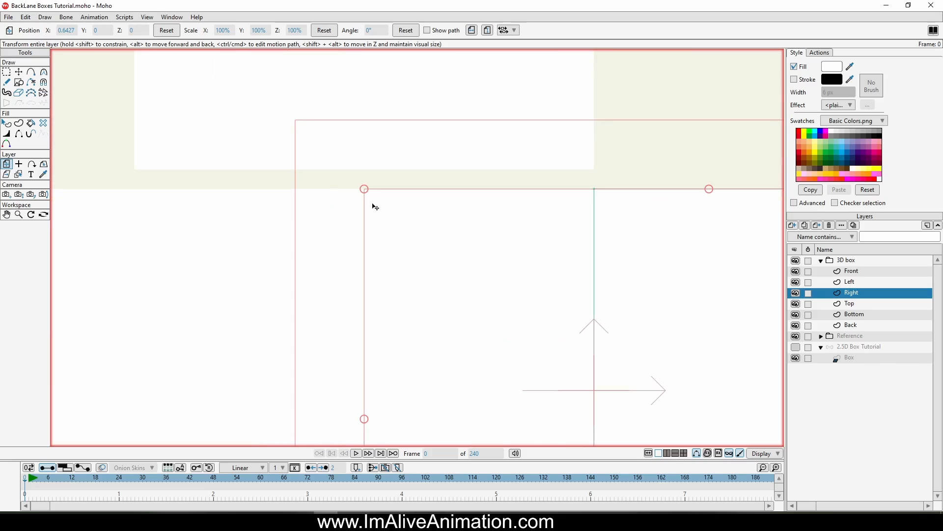
left_click(857, 305)
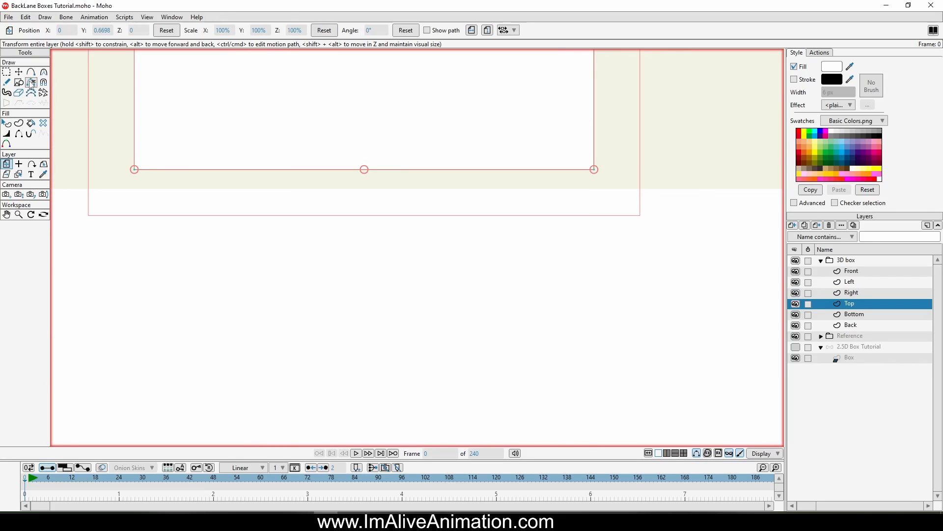
left_click(19, 164)
left_click(450, 173)
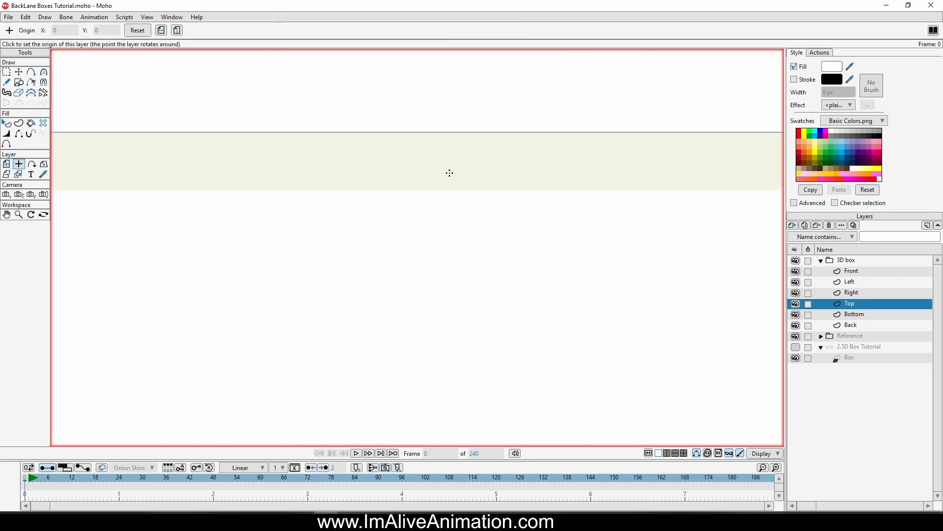
left_click(437, 133)
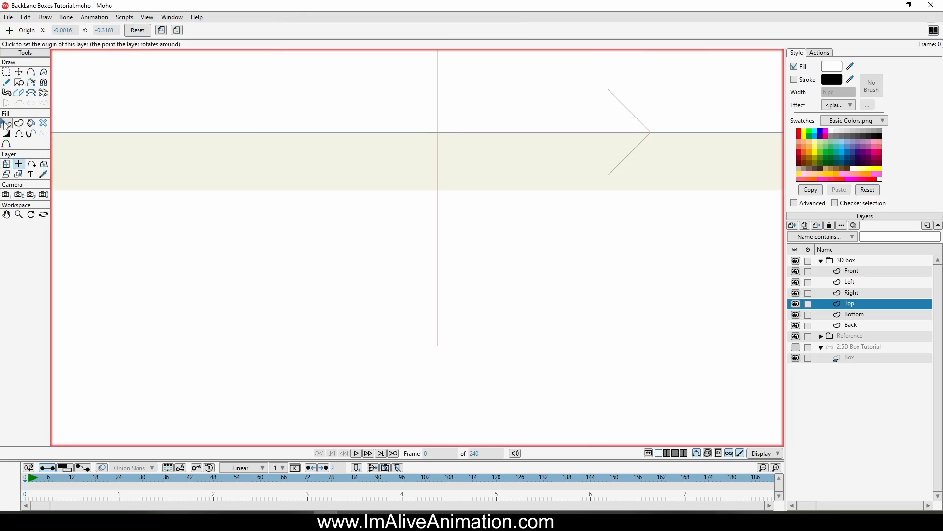
Step: Move the Top layer so its bottom edge sits flush against the Front square
left_click(6, 166)
scroll(407, 174, "up", 4)
left_click_drag(490, 87, 484, 196)
scroll(482, 202, "down", 10)
left_click_drag(487, 266, 495, 104)
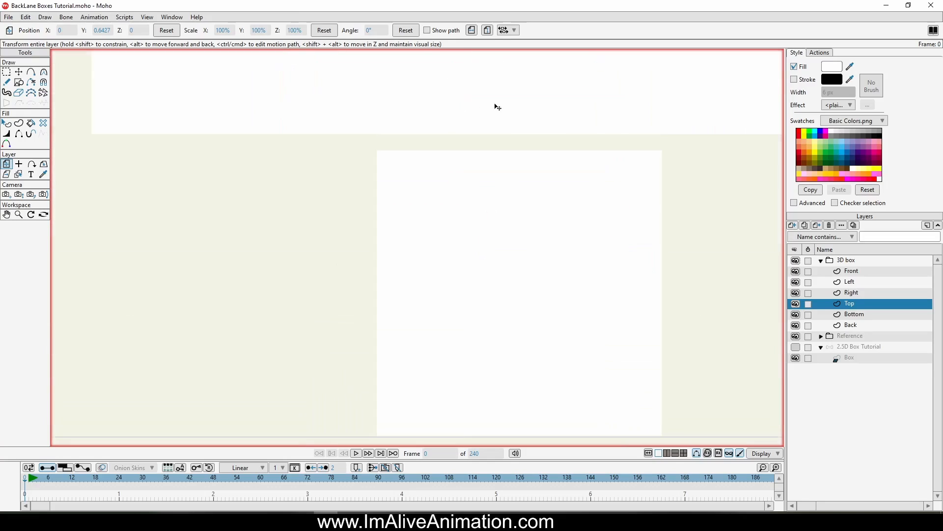
Step: Set the Bottom layer's origin on its top edge, where it meets the Front square
left_click(19, 163)
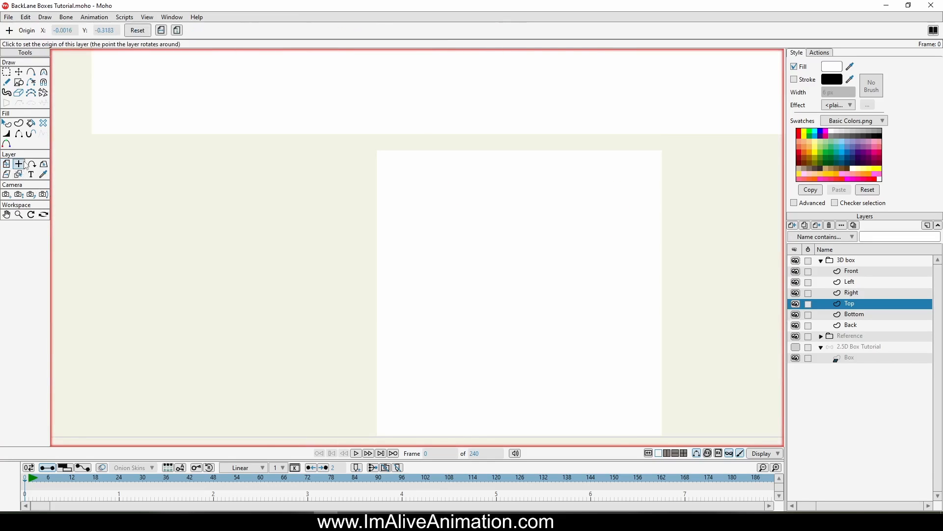
scroll(543, 257, "up", 3)
left_click(853, 315)
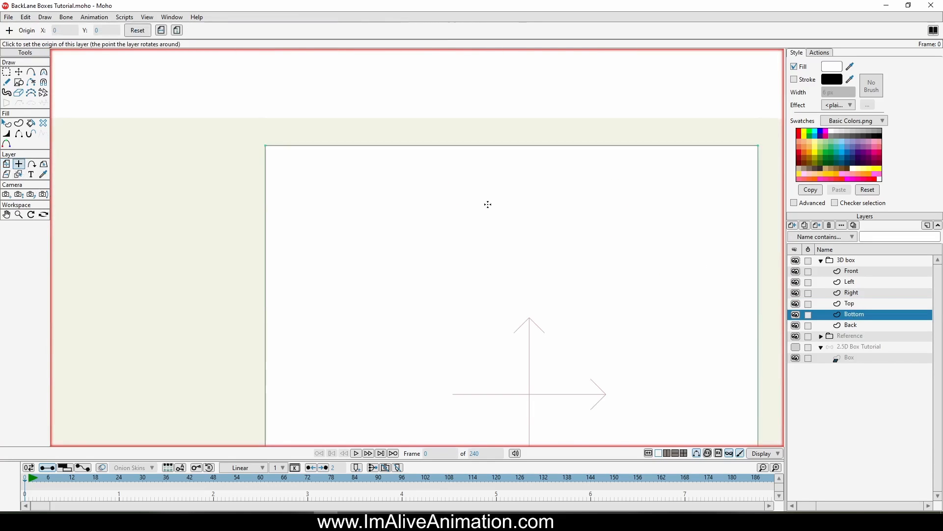
scroll(593, 195, "up", 3)
left_click(570, 171)
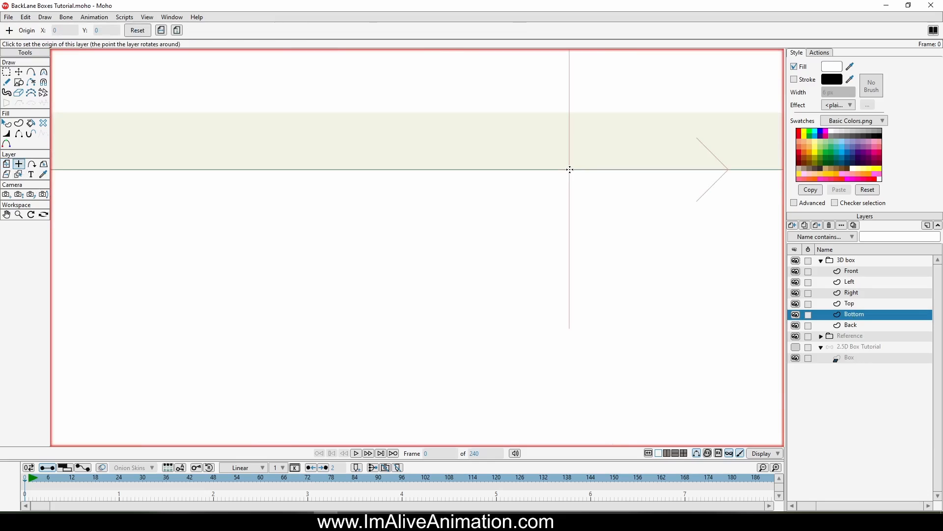
Step: Move the Bottom layer upwards so its top edge sits flush against the Front square
left_click(12, 165)
scroll(449, 301, "down", 4)
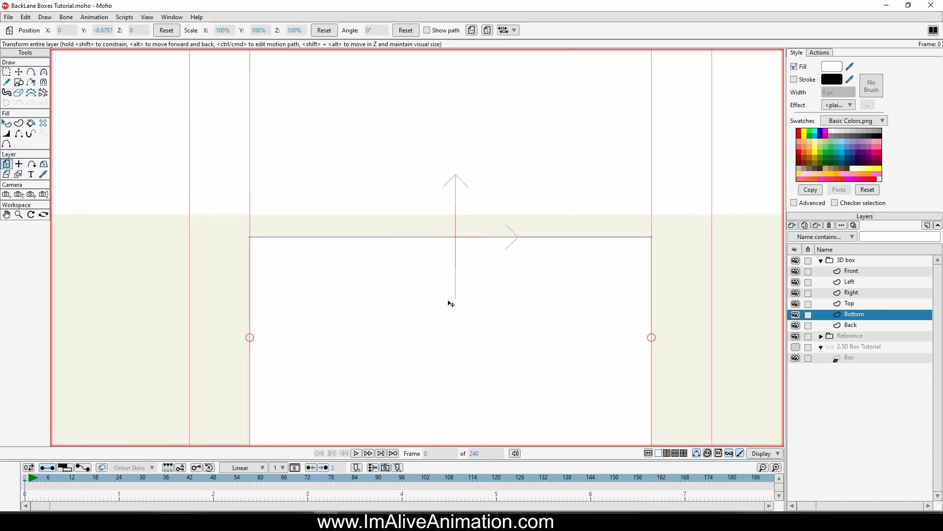
scroll(315, 283, "up", 5)
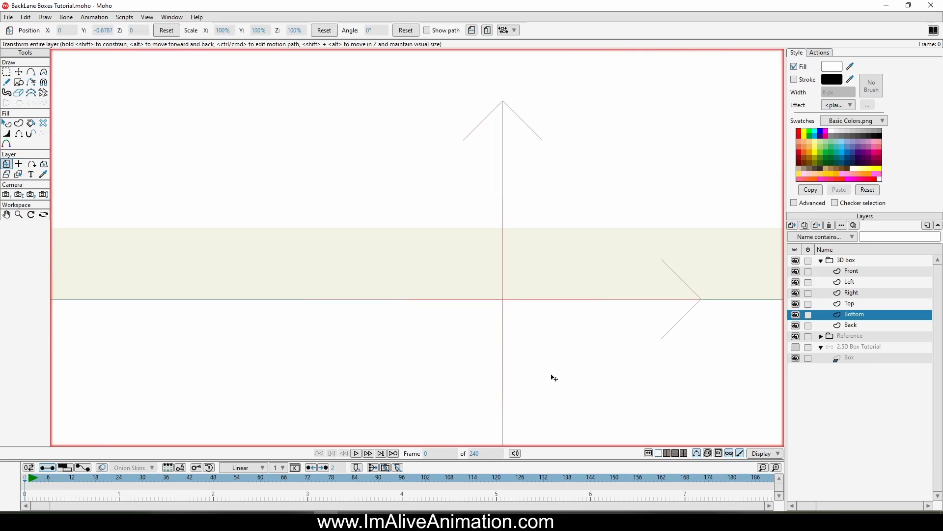
left_click_drag(554, 377, 485, 238)
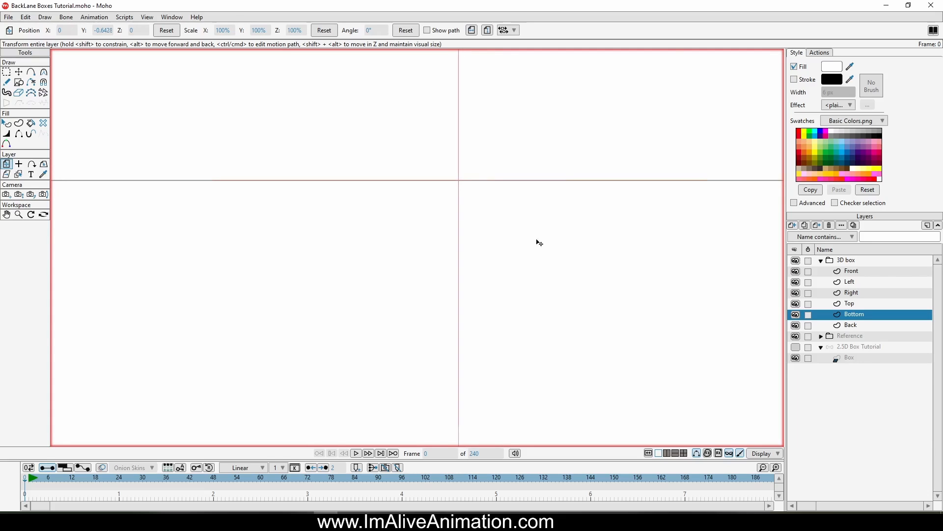
scroll(566, 283, "down", 8)
scroll(466, 273, "up", 4)
scroll(517, 278, "down", 7)
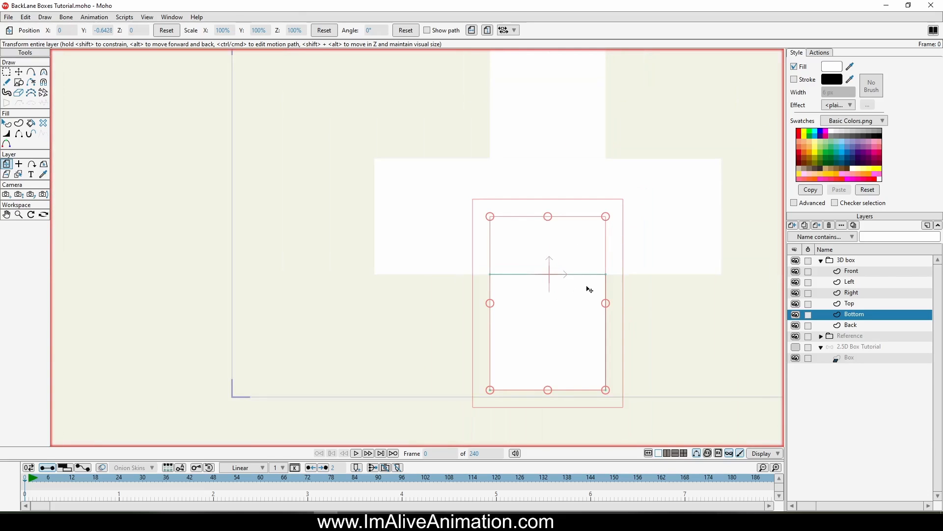
scroll(589, 289, "down", 2)
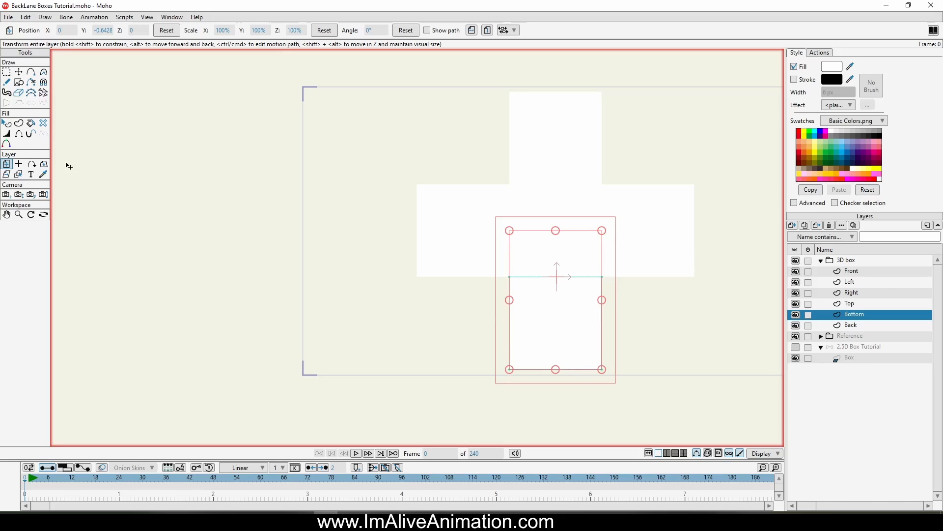
Step: Rotate the Left layer 90° around the Y axis with the Rotate Layer XY tool
left_click(851, 272)
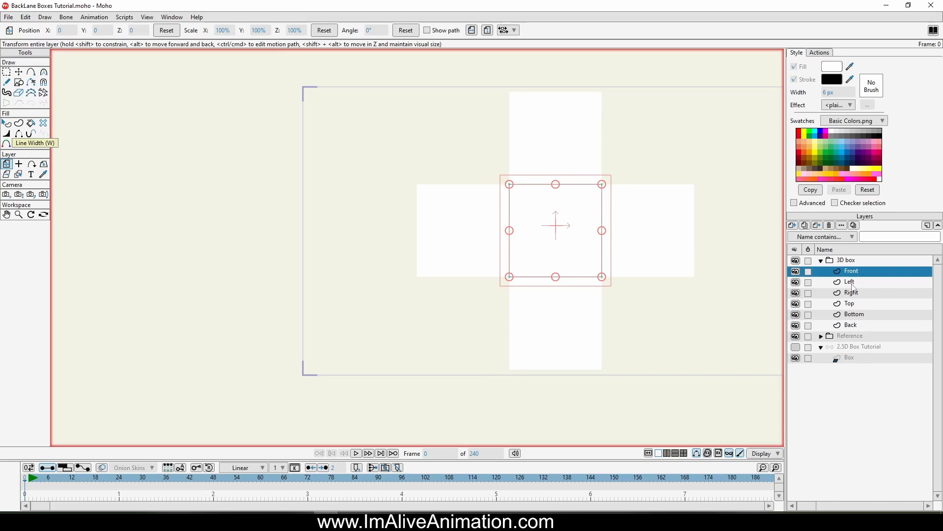
left_click(853, 283)
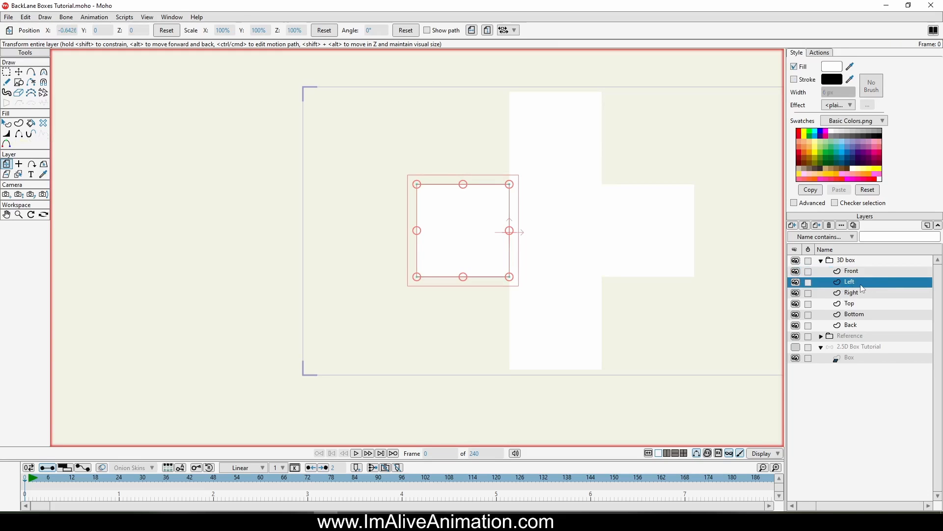
left_click(44, 165)
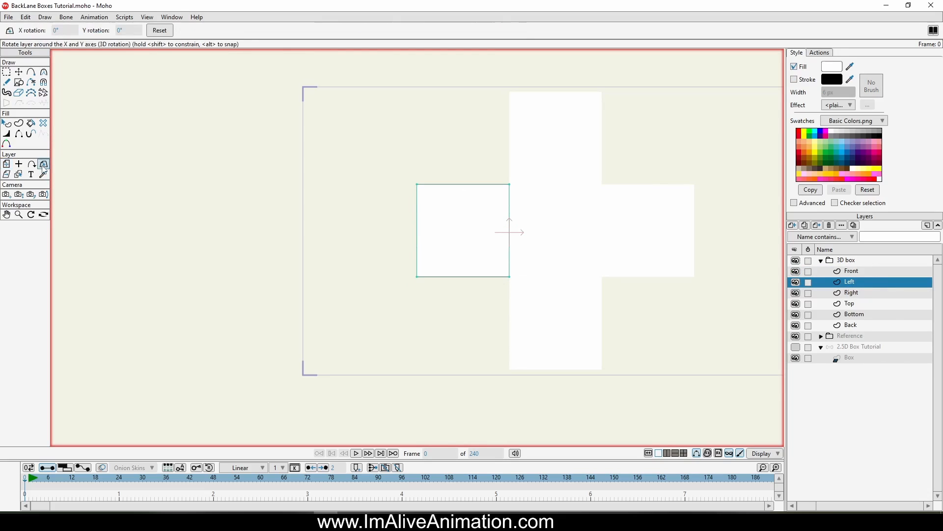
left_click(133, 30)
key("Return")
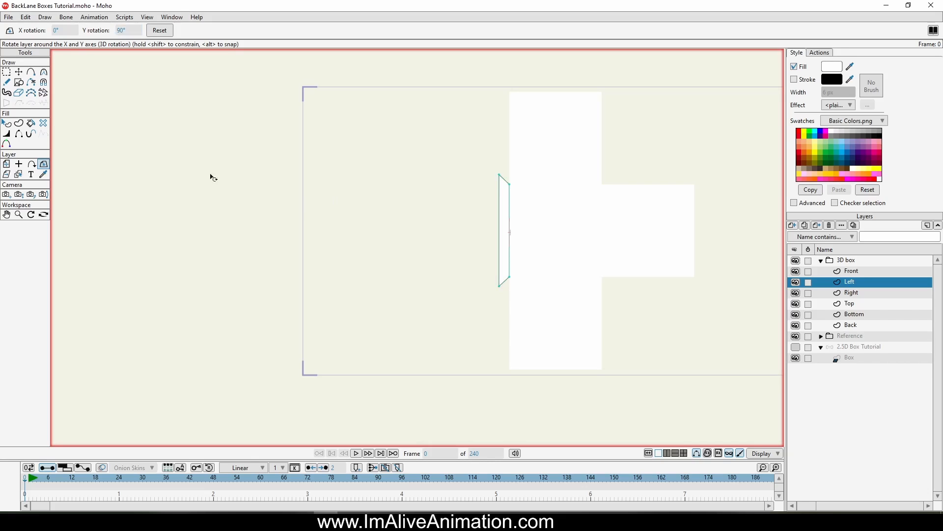
Step: Set the Left layer's Y rotation to -90° so it folds back behind the Front square
left_click(44, 214)
left_click_drag(472, 257, 469, 178)
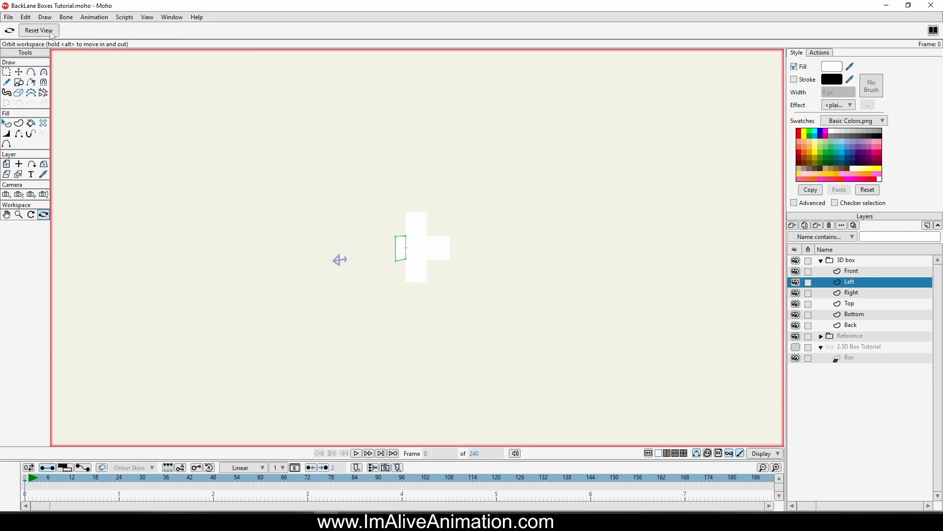
left_click(39, 30)
left_click(44, 164)
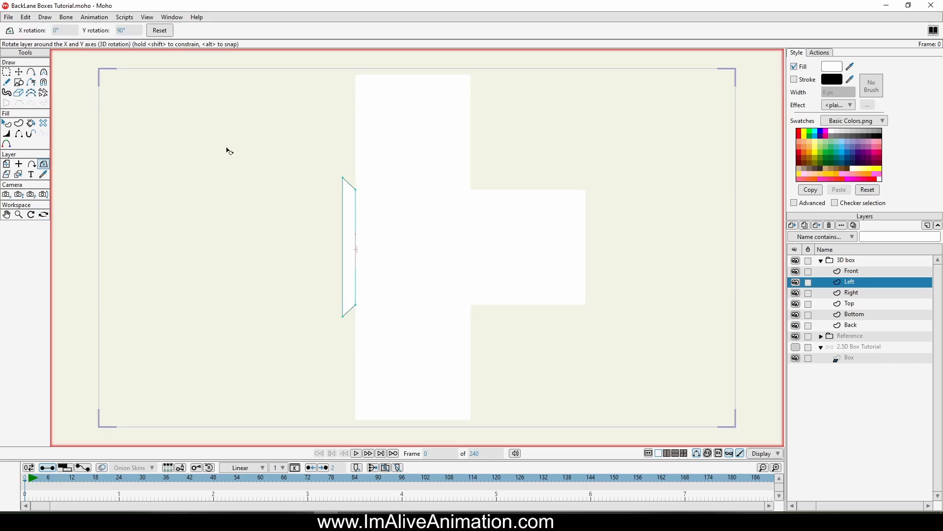
left_click(130, 31)
key("Return")
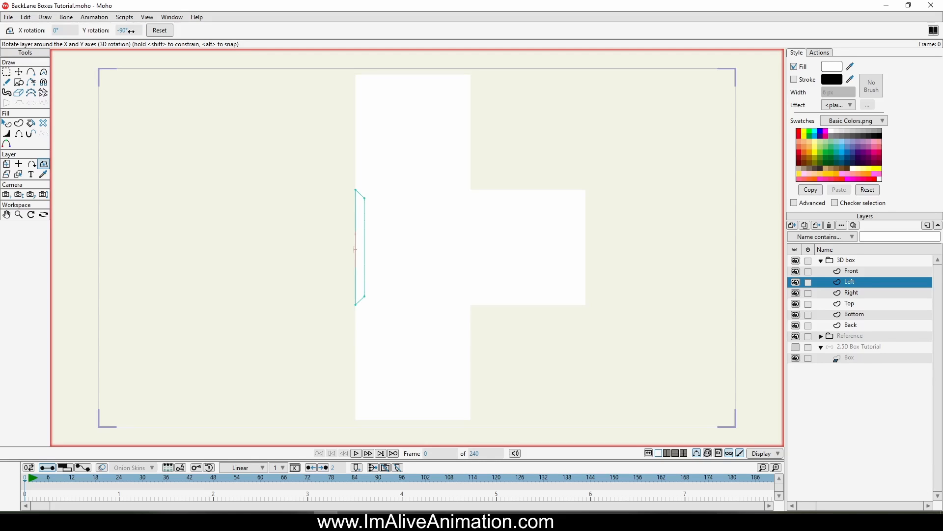
Step: Rotate the Right layer 90° around the Y axis
left_click(874, 294)
left_click(118, 30)
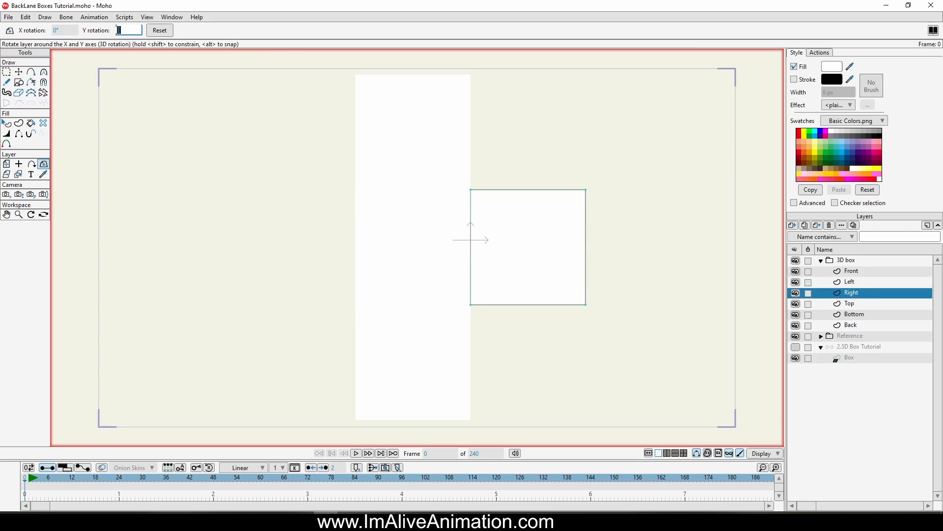
type("90")
key("Return")
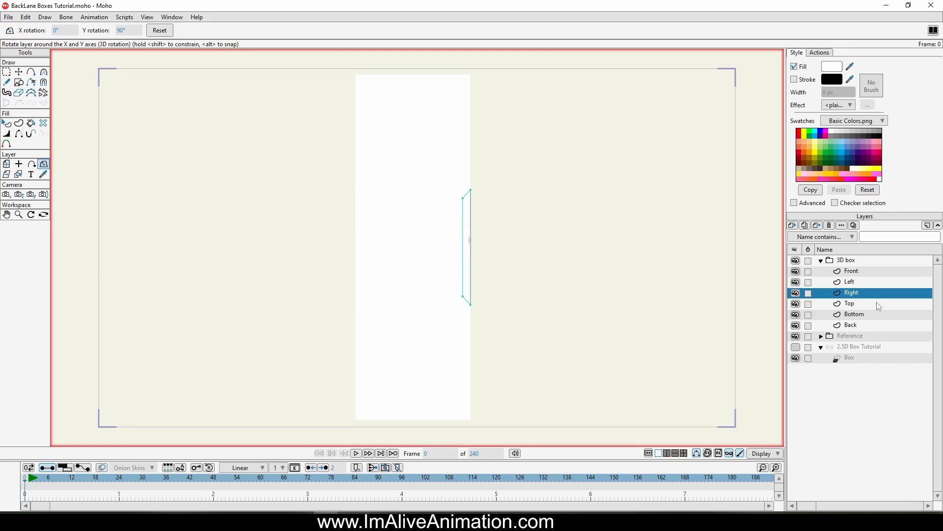
Step: Rotate the Top layer 90° around the X axis
left_click(853, 309)
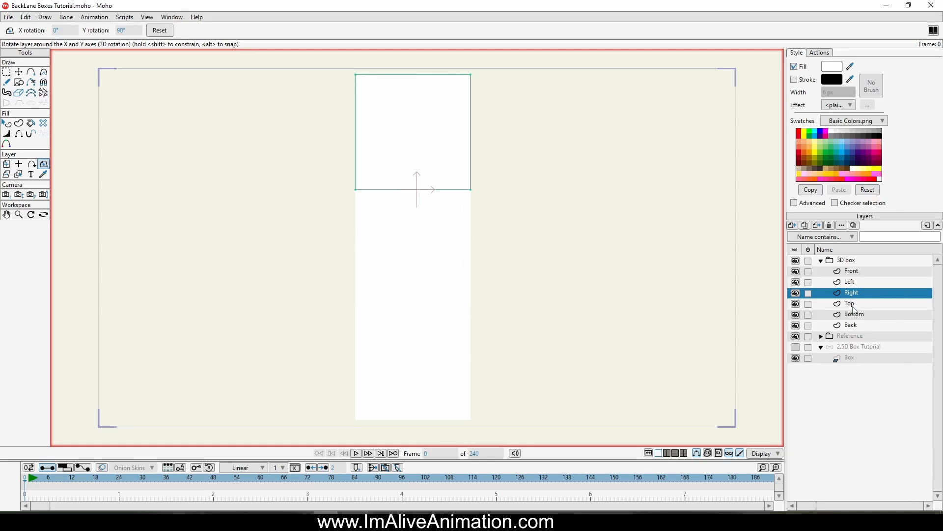
left_click(64, 27)
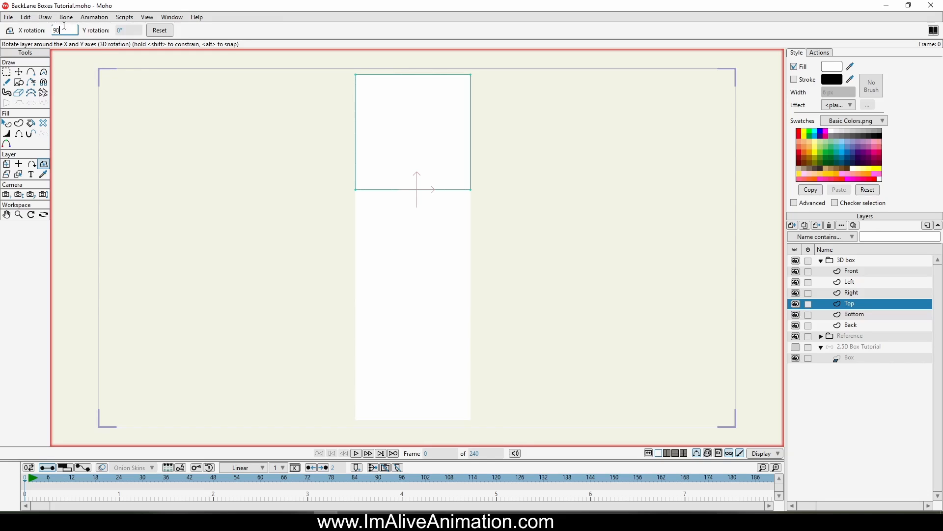
type("90")
key("Return")
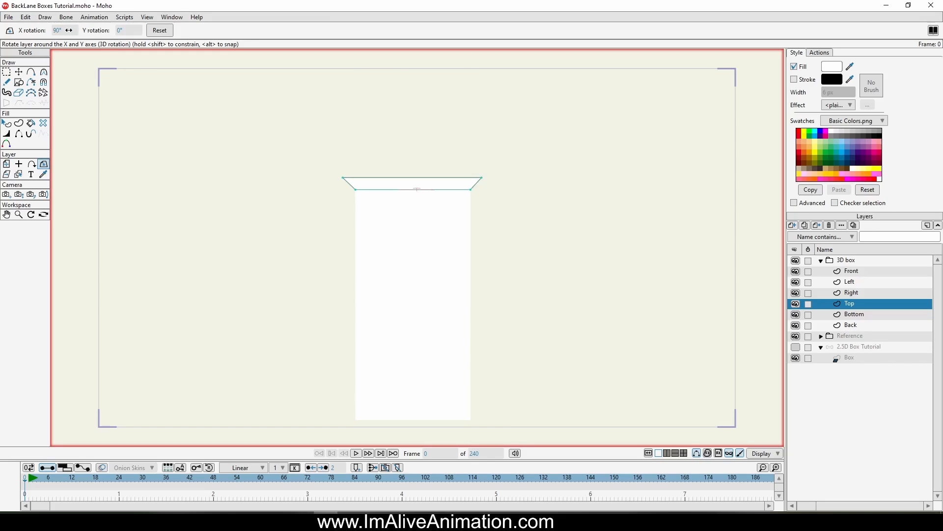
left_click(66, 28)
key("Return")
Step: Rotate the Bottom layer 90° around the X axis
left_click(853, 319)
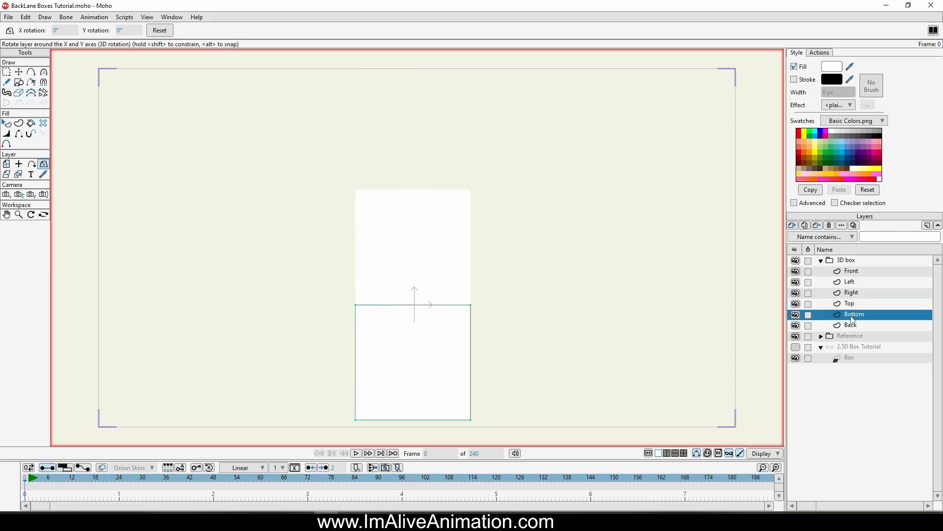
left_click_drag(463, 308, 431, 249)
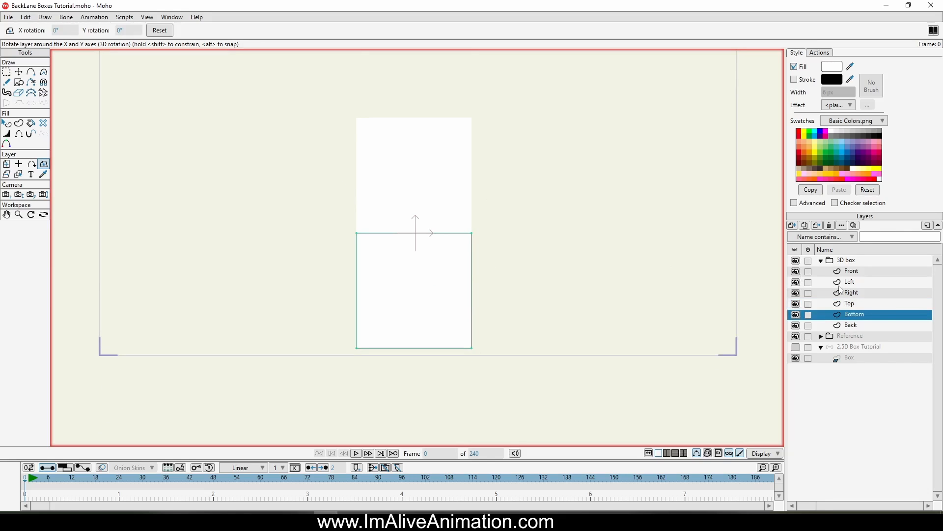
left_click(57, 31)
key("Return")
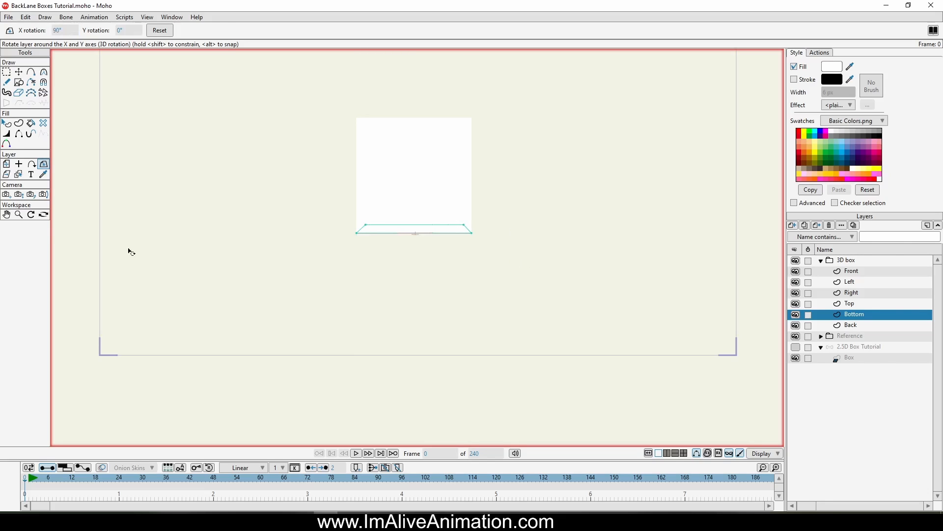
Step: Orbit the workspace to inspect the folded box from an angle, then reset the view
left_click(43, 215)
scroll(330, 240, "up", 2)
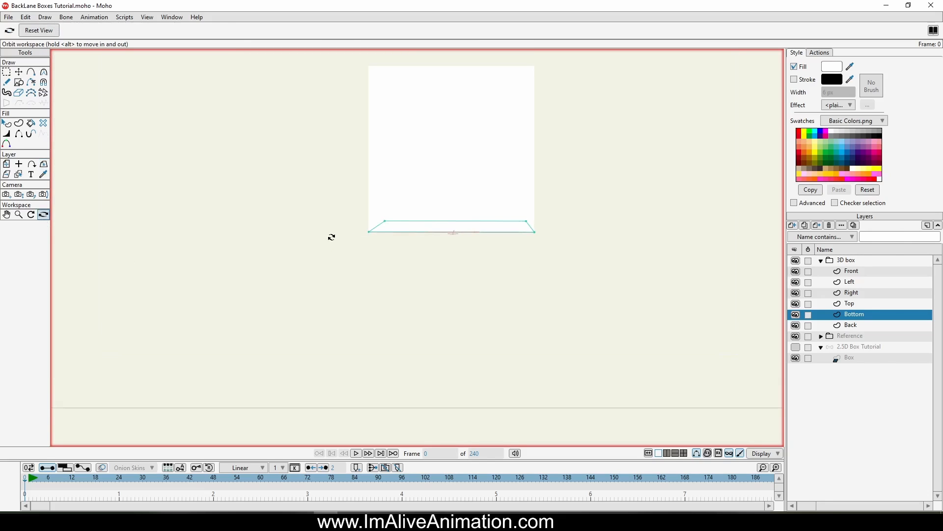
left_click_drag(367, 240, 358, 296)
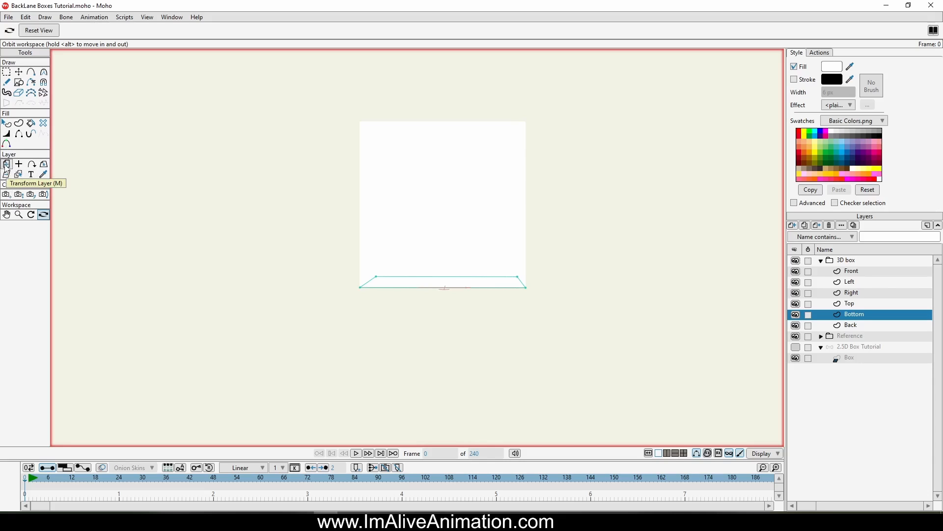
left_click_drag(219, 226, 539, 271)
scroll(539, 271, "down", 2)
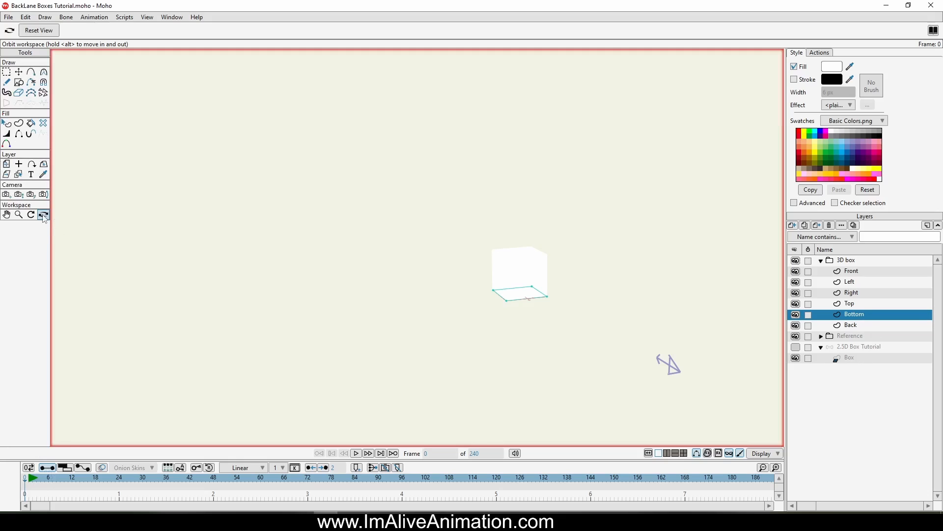
left_click(44, 31)
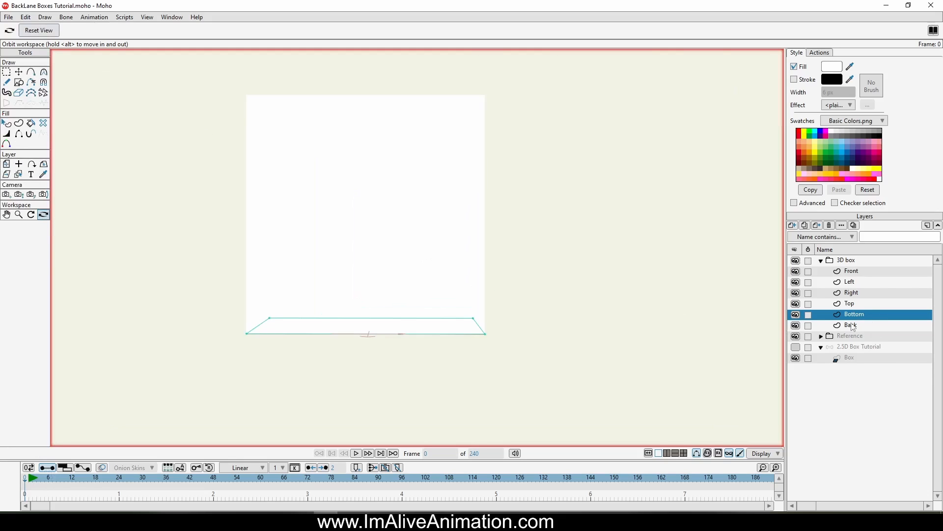
Step: Fill the Back layer's square with a teal colour
left_click(866, 326)
left_click(6, 124)
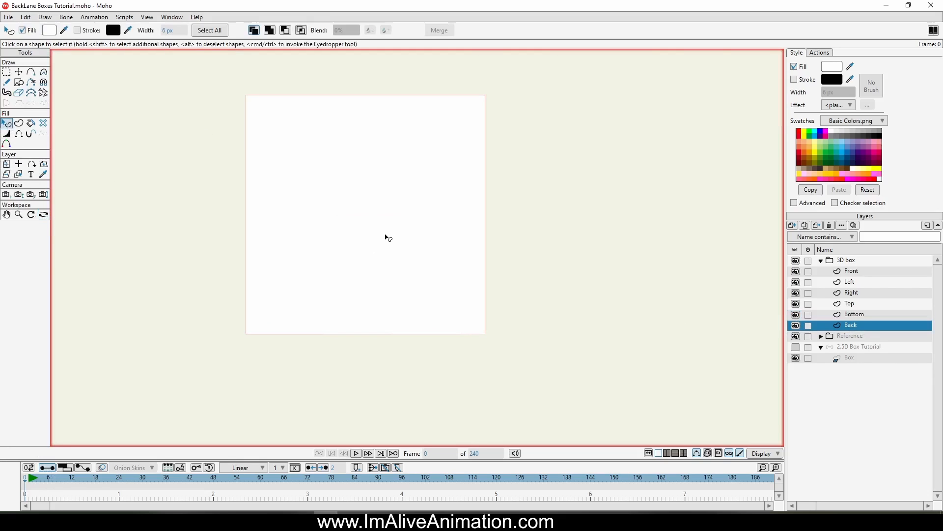
left_click(828, 159)
Step: Enable depth sorting by layer depth and true distance in the 3D box group's layer settings
left_click(44, 215)
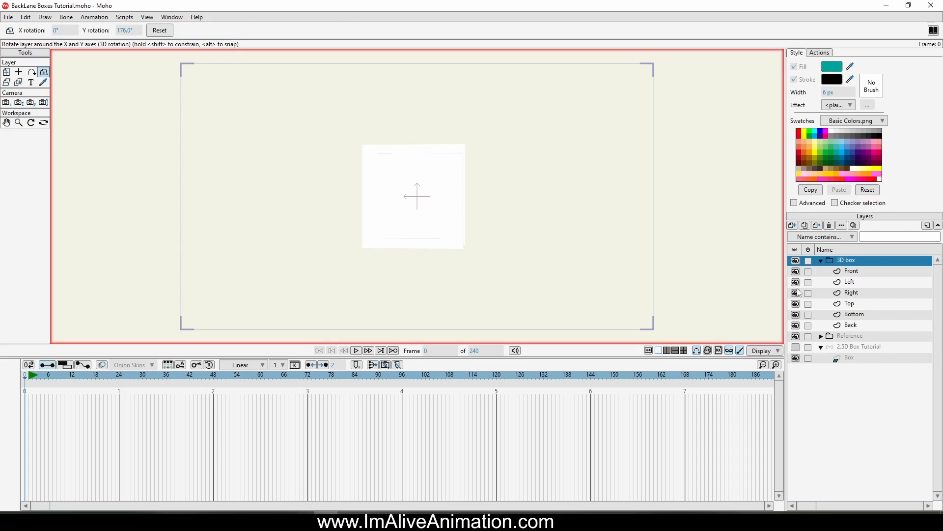
double_click(868, 265)
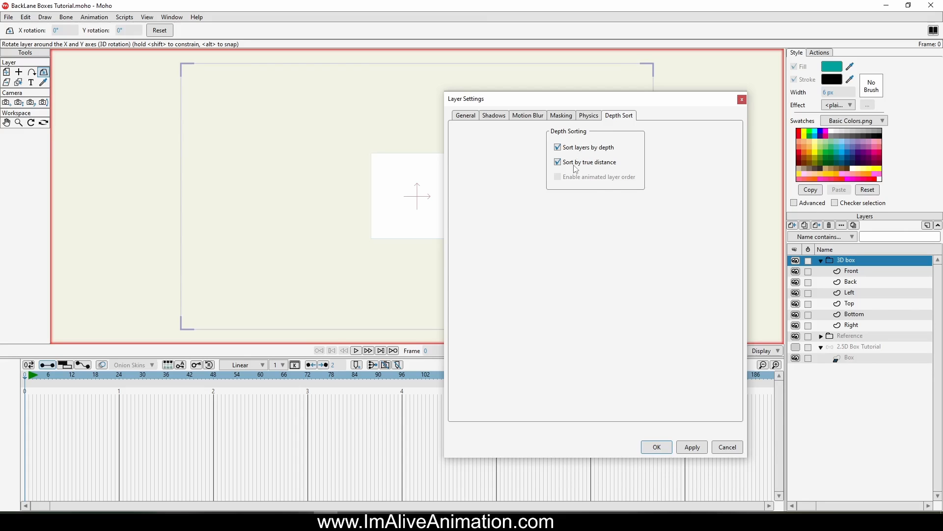
left_click(657, 447)
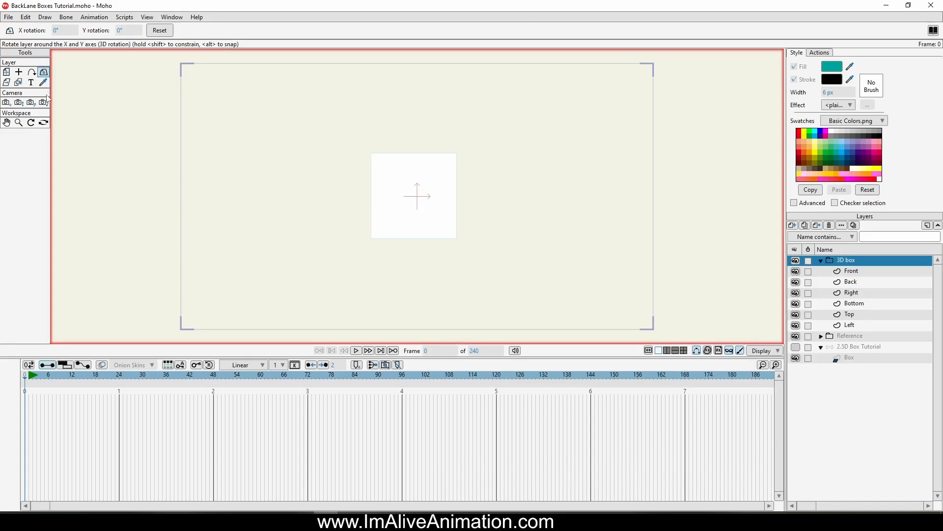
Step: Rotate the 3D box group to inspect the folded faces and individual layers, then reset its rotation
left_click_drag(318, 200, 465, 178)
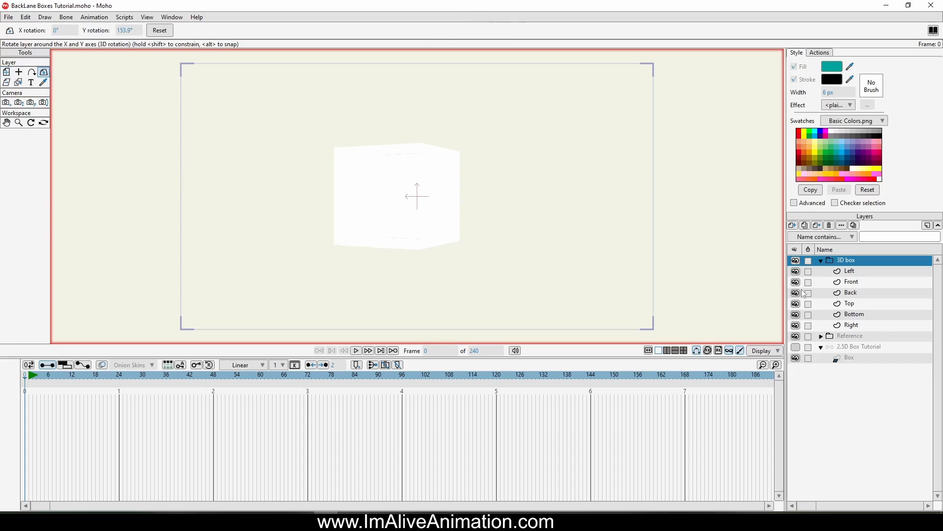
left_click(862, 325)
left_click(856, 317)
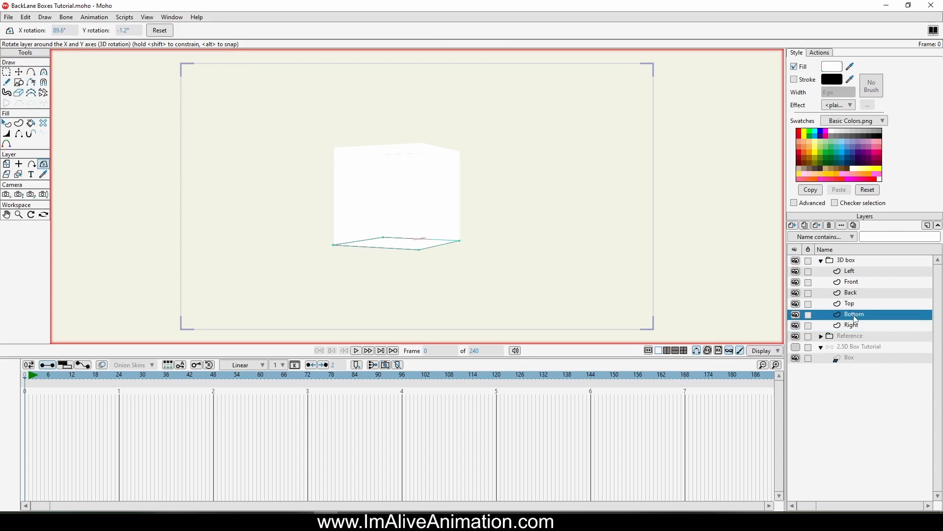
left_click(863, 286)
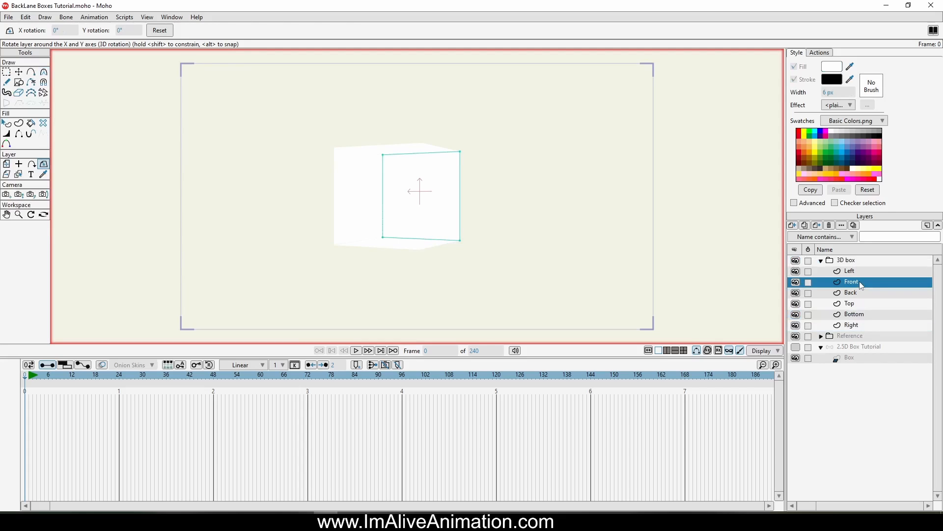
left_click(853, 318)
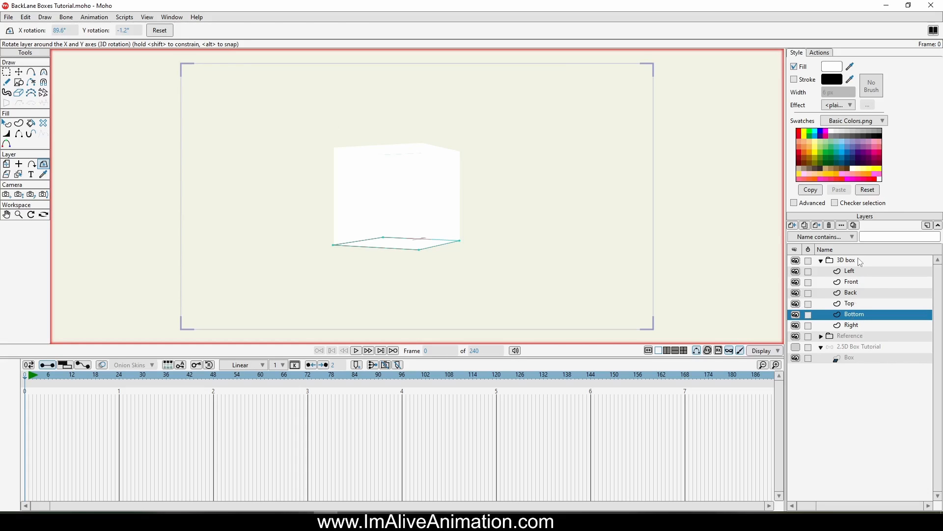
left_click(873, 265)
left_click(166, 34)
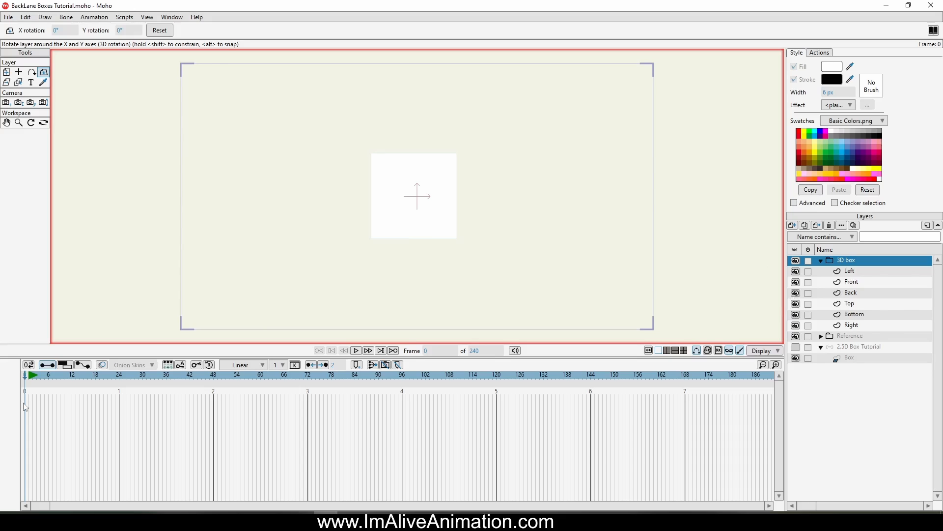
Step: Try moving the Bottom layer in the top view, then undo the move
left_click(146, 19)
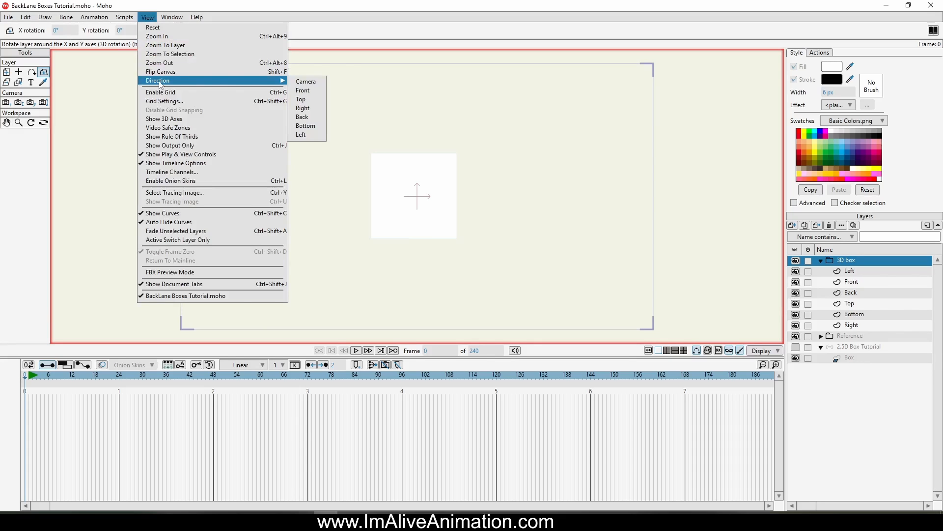
left_click(310, 99)
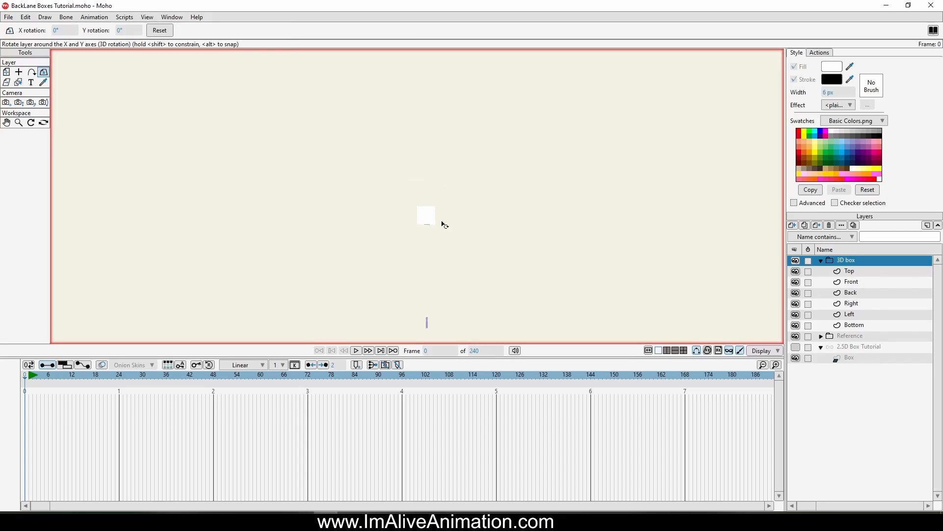
left_click(861, 326)
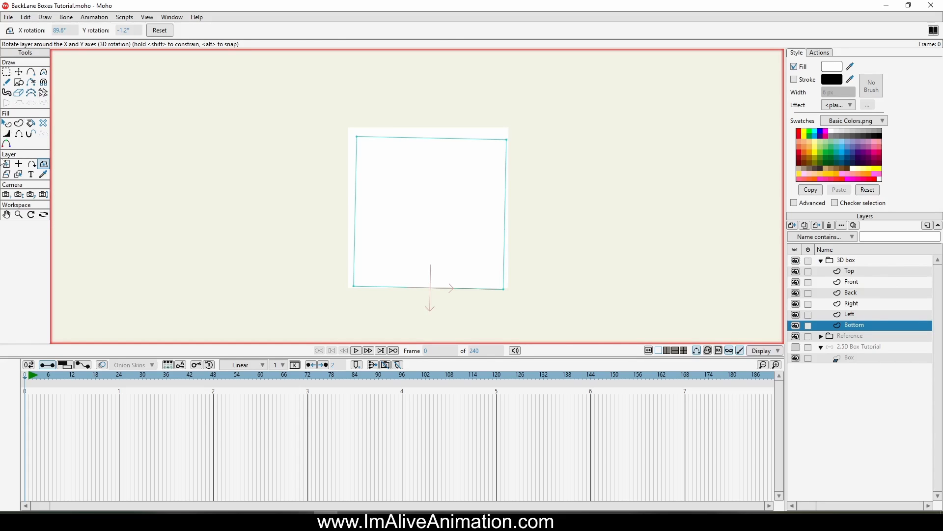
left_click(6, 164)
left_click_drag(428, 238, 426, 207)
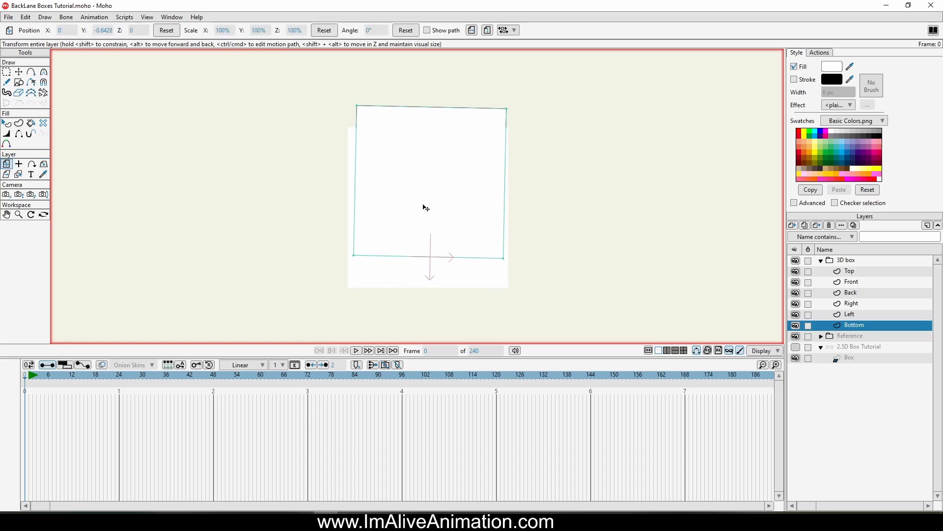
key("ctrl+z")
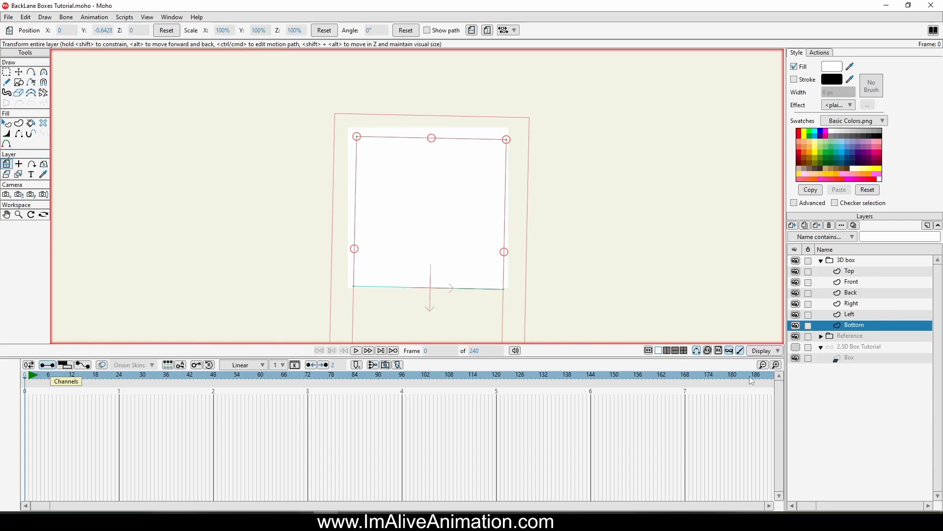
Step: Move the Back layer backwards in depth to the box's back edge in the top view
left_click(852, 295)
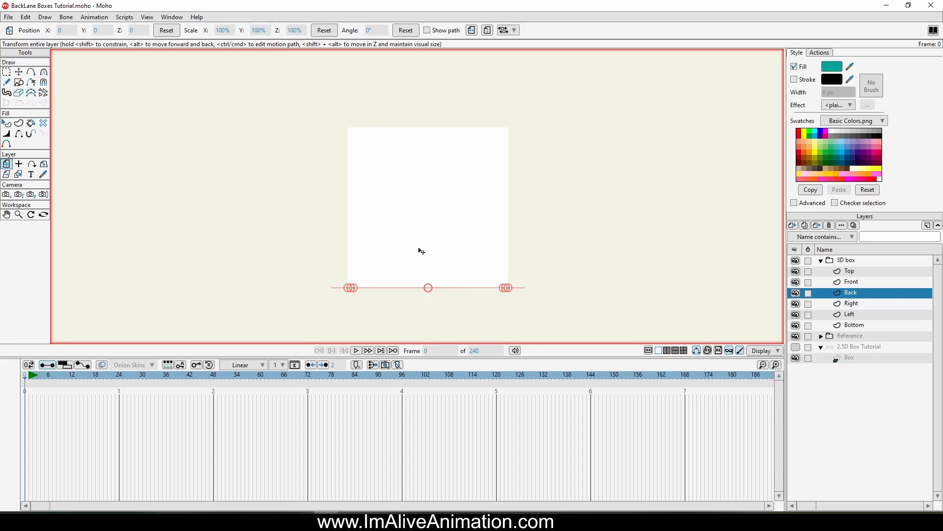
left_click_drag(442, 264, 436, 123)
scroll(415, 118, "up", 10)
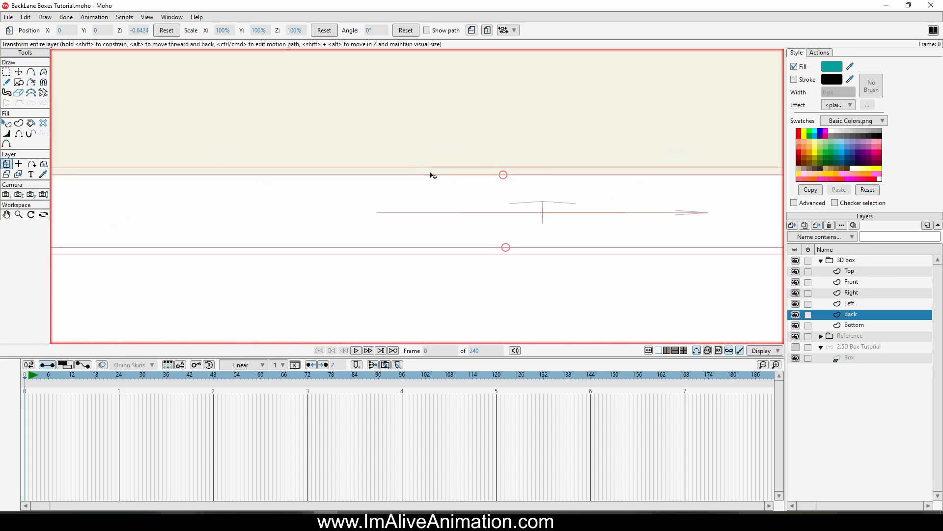
left_click_drag(431, 200, 432, 198)
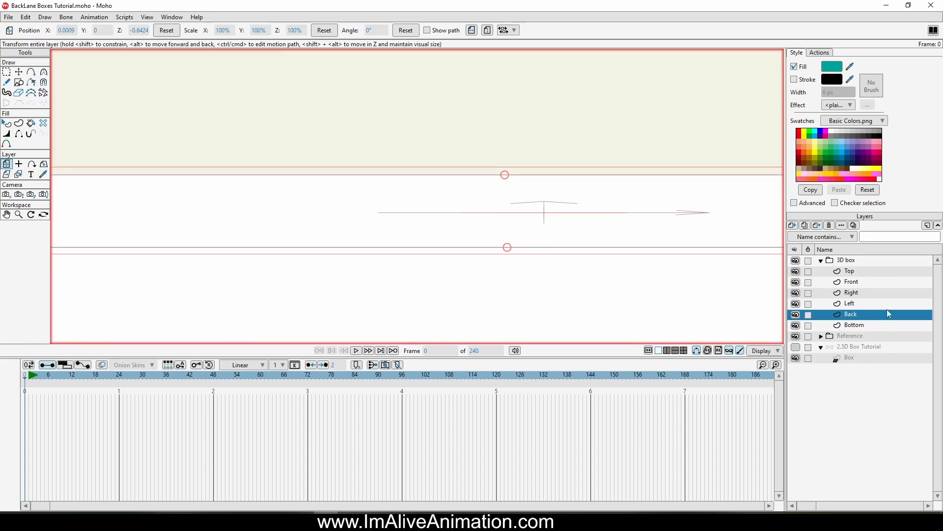
Step: Return to the camera view and rotate the 3D box group to about 20° X and 43° Y
left_click(859, 265)
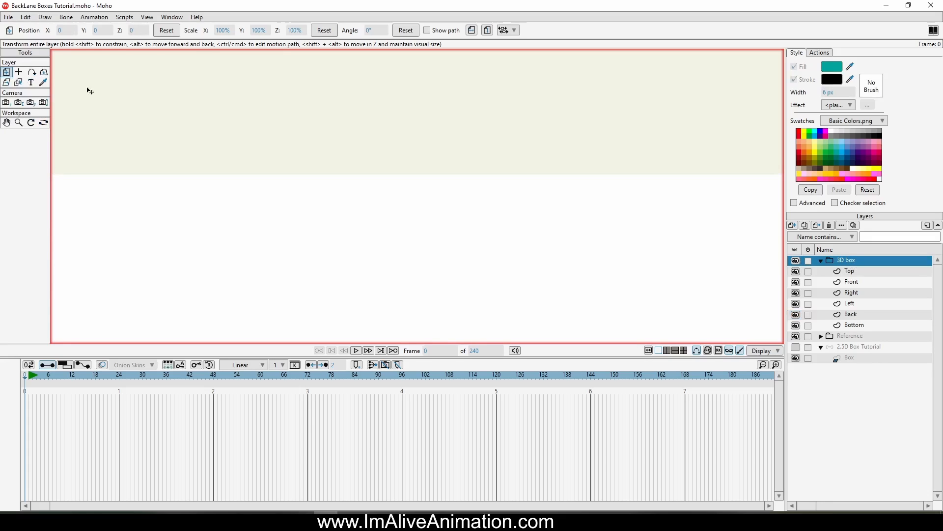
scroll(552, 227, "down", 8)
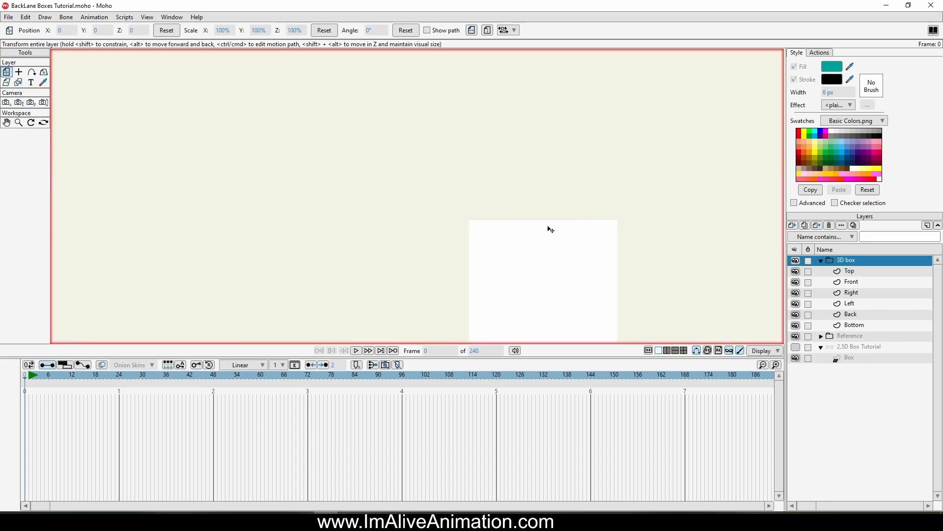
left_click(173, 17)
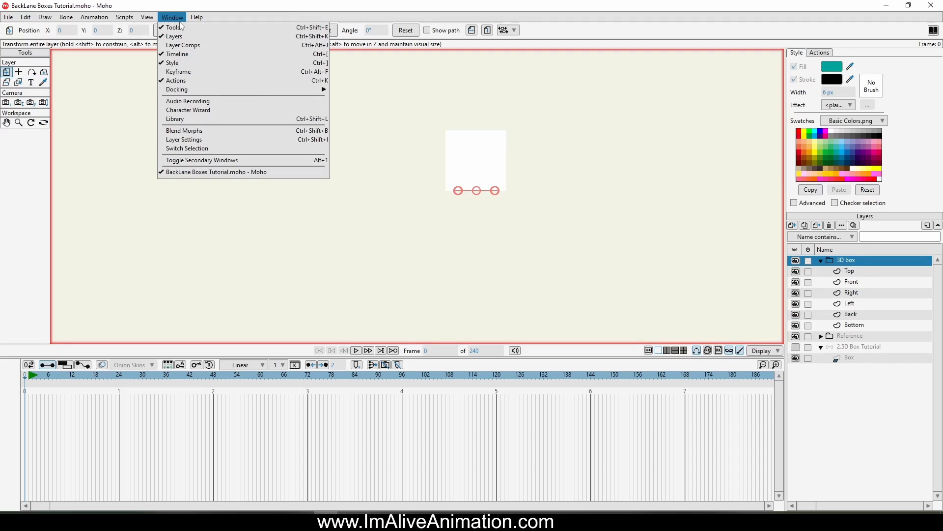
mouse_move(148, 17)
mouse_move(169, 81)
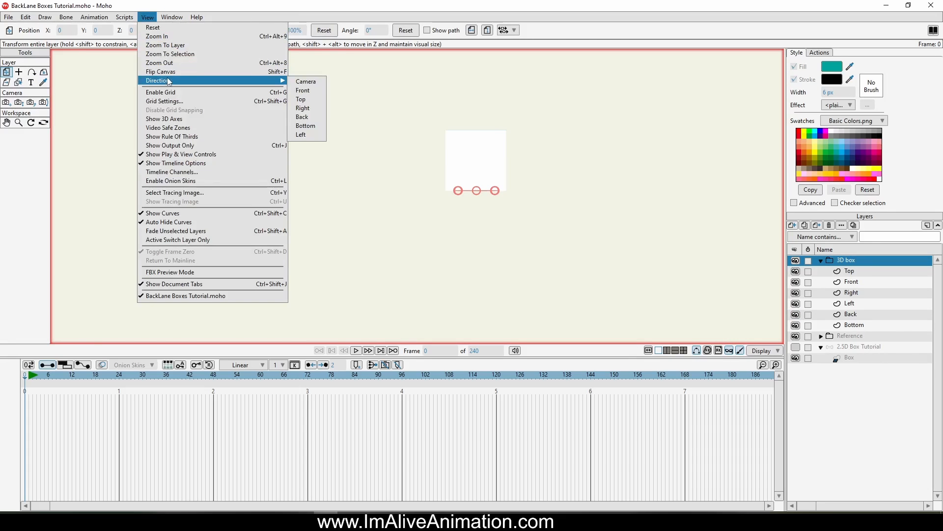
left_click(297, 81)
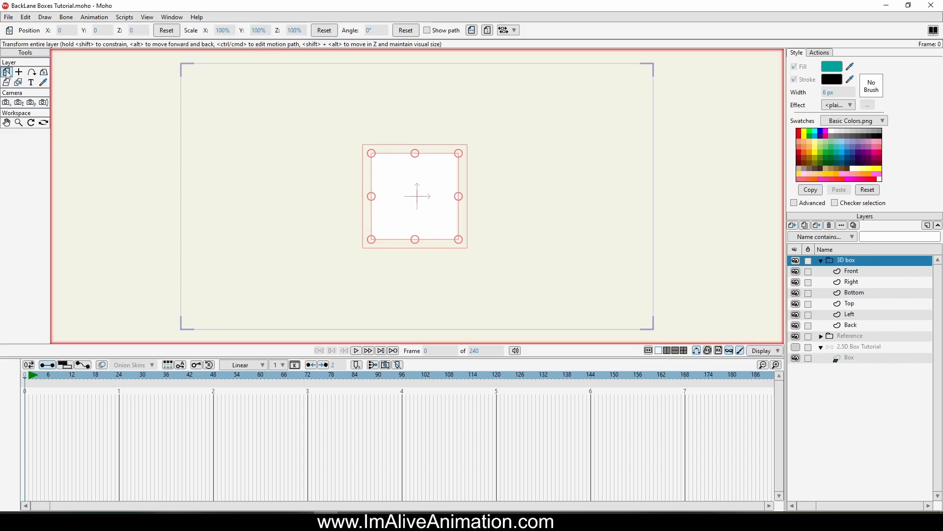
left_click(43, 72)
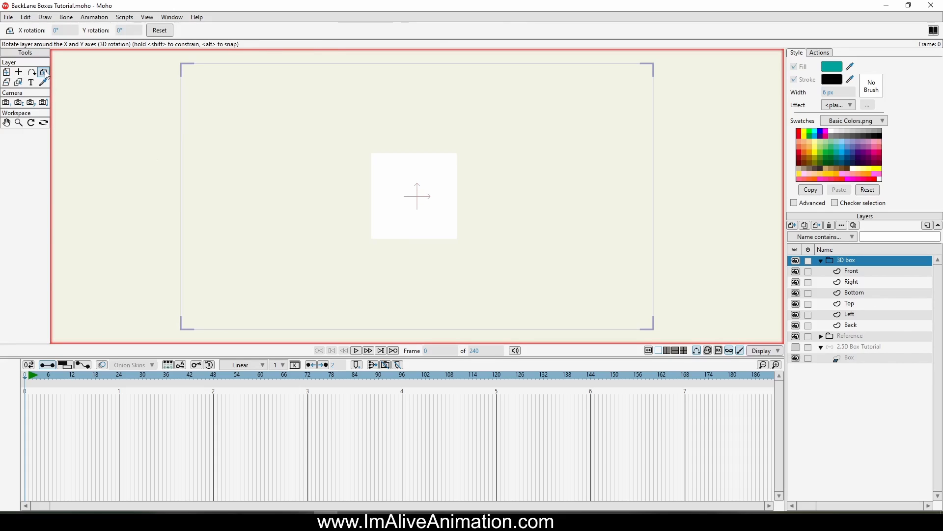
left_click_drag(422, 197, 662, 207)
left_click_drag(467, 204, 386, 306)
Step: Preview a render of the current frame, then close the preview window
left_click(9, 17)
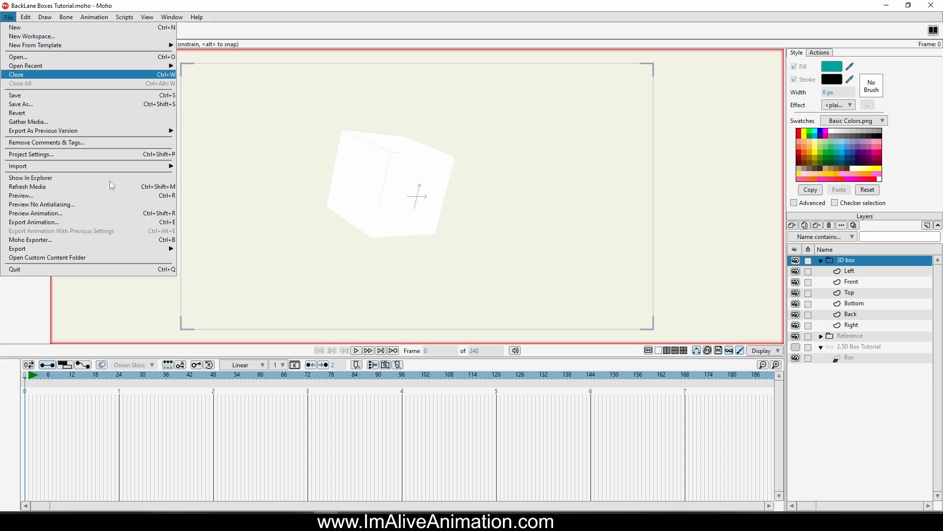
left_click(53, 196)
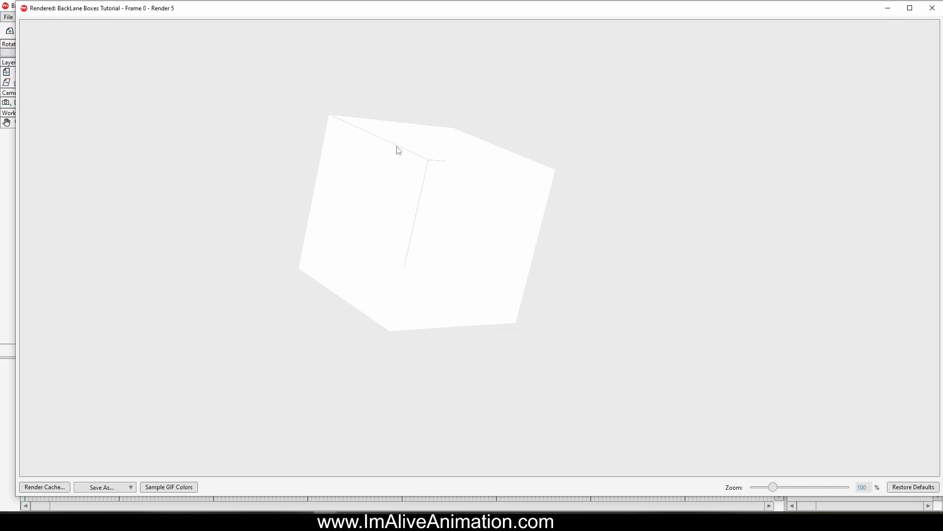
left_click(932, 8)
Step: Turn on layer shading in the 3D box group's shadow settings
right_click(856, 265)
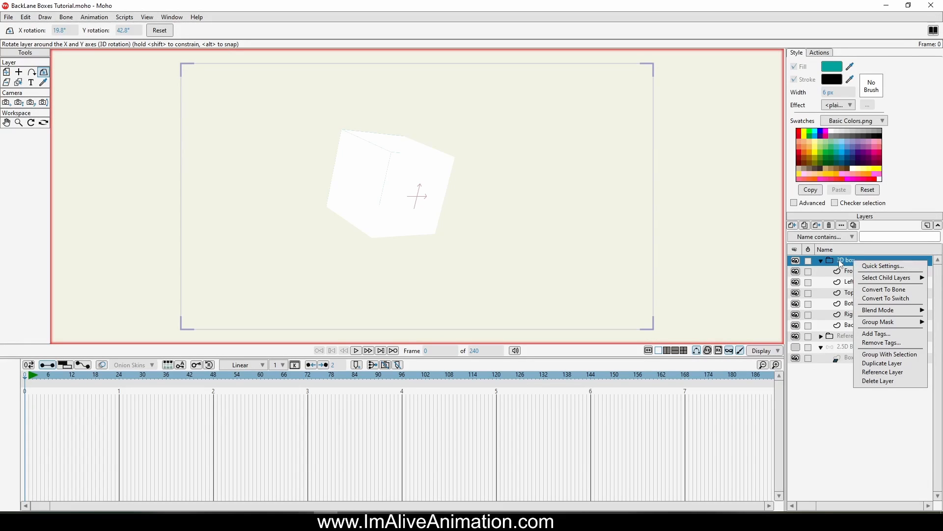
double_click(842, 265)
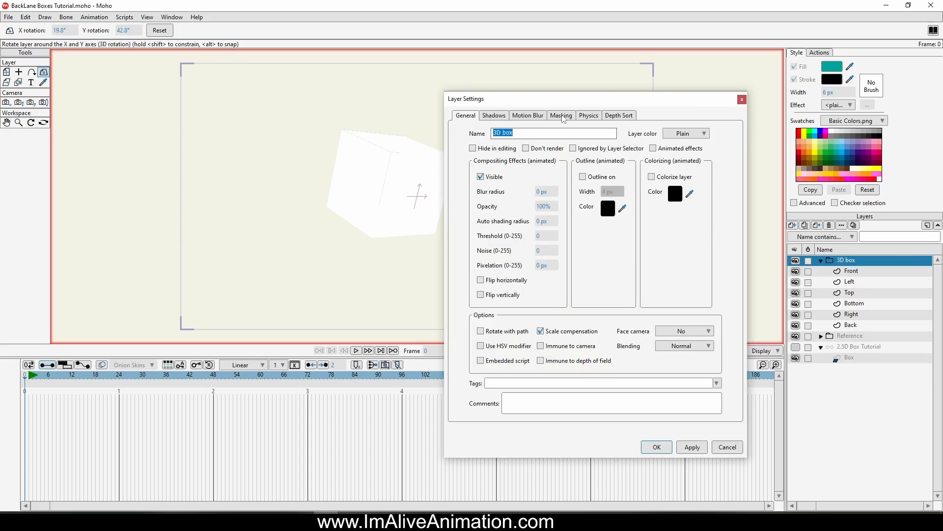
left_click(495, 117)
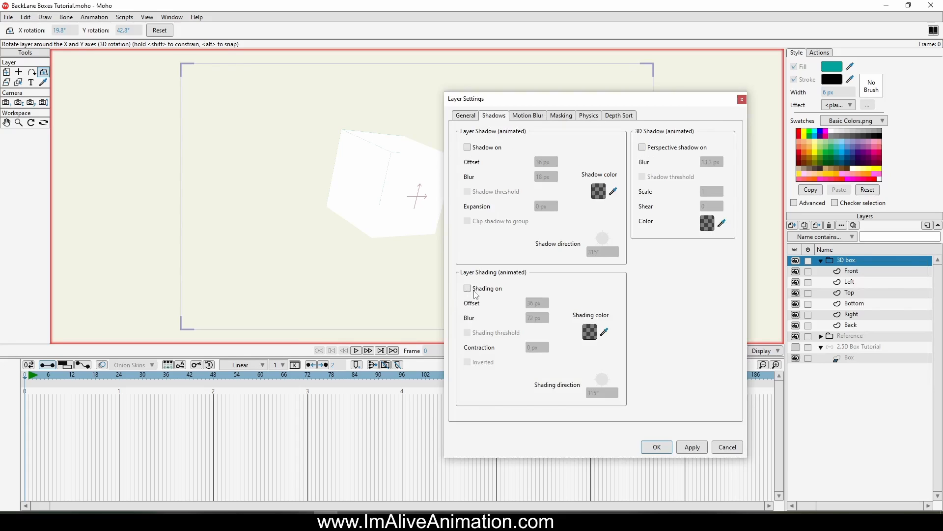
left_click(475, 291)
left_click(661, 448)
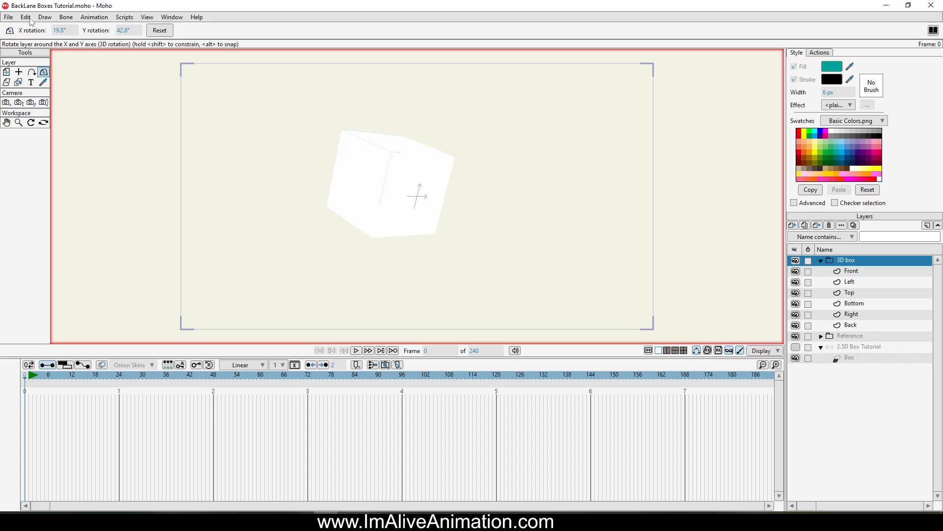
Step: Preview a render of the shaded box, then close the preview window
left_click(7, 18)
left_click(33, 196)
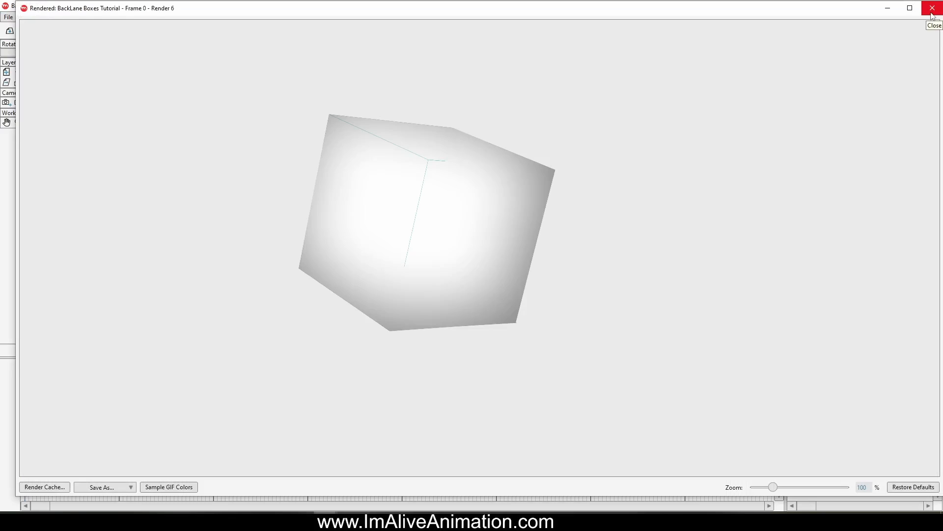
left_click(932, 15)
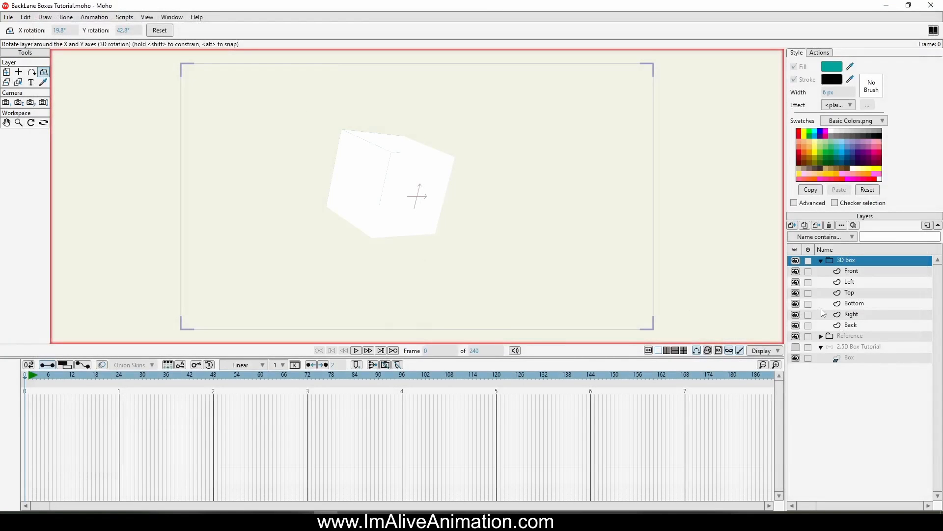
Step: Fill the Front layer's square with a tan colour
left_click(859, 272)
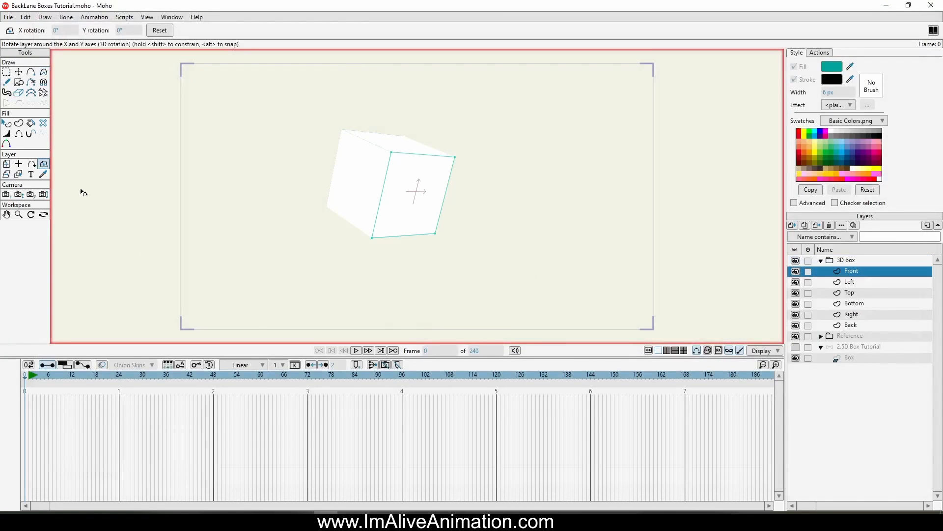
left_click(7, 123)
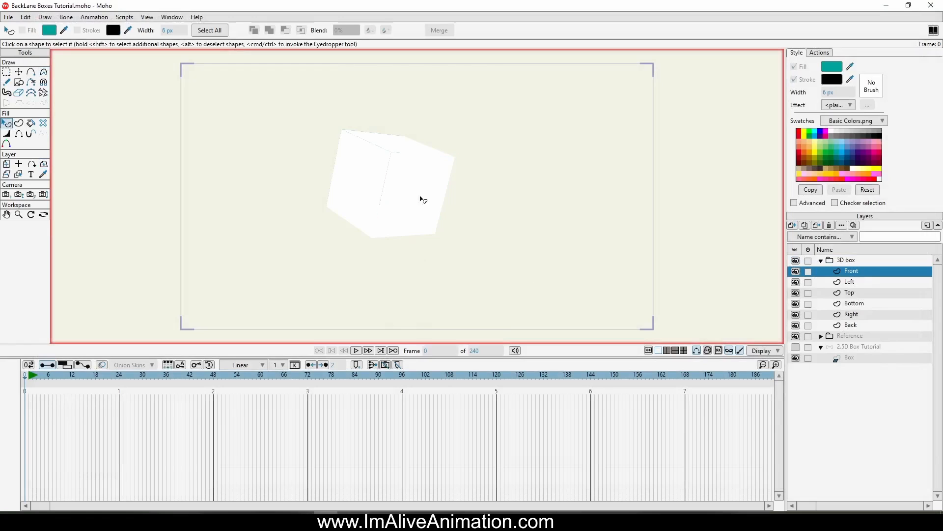
left_click(423, 200)
left_click(804, 168)
left_click(364, 178)
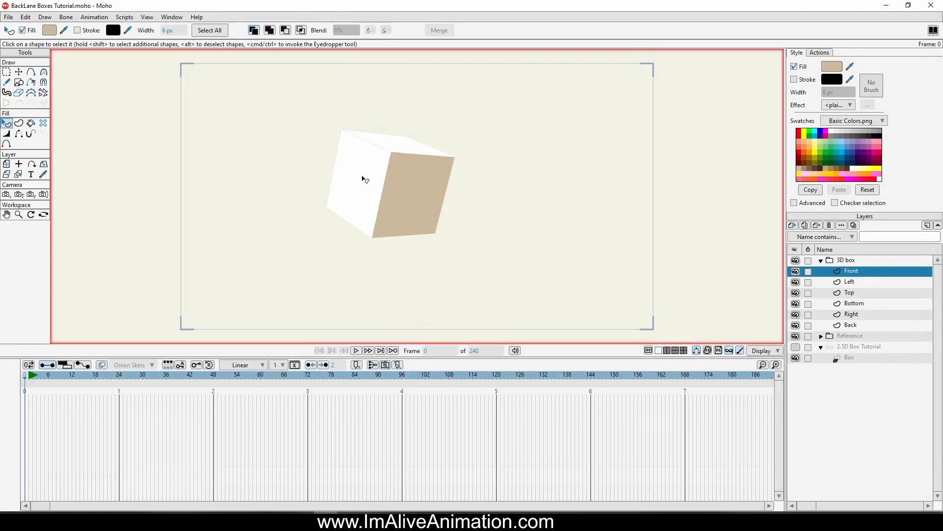
Step: Fill the Left layer's square with a brown colour
left_click(865, 283)
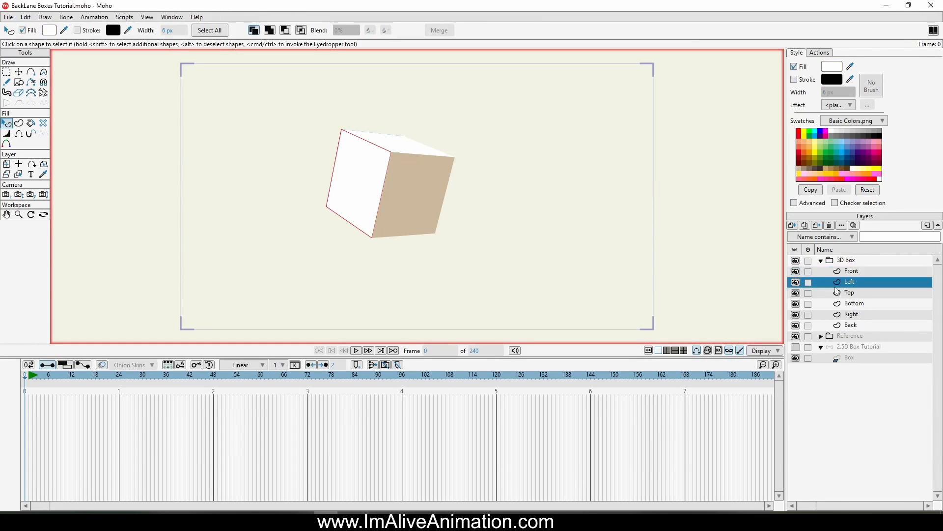
left_click(839, 173)
left_click(389, 143)
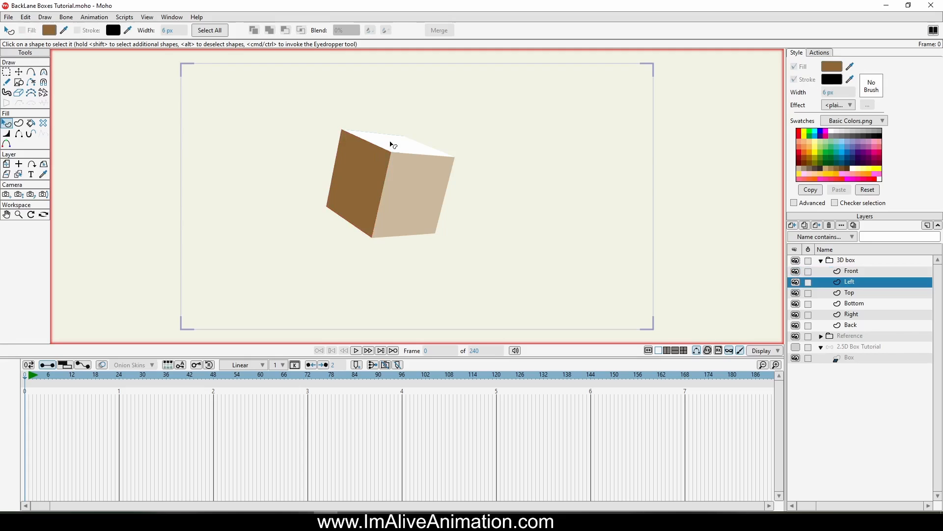
Step: Fill the Top layer's square with a greyish-brown colour from the swatches
left_click(856, 294)
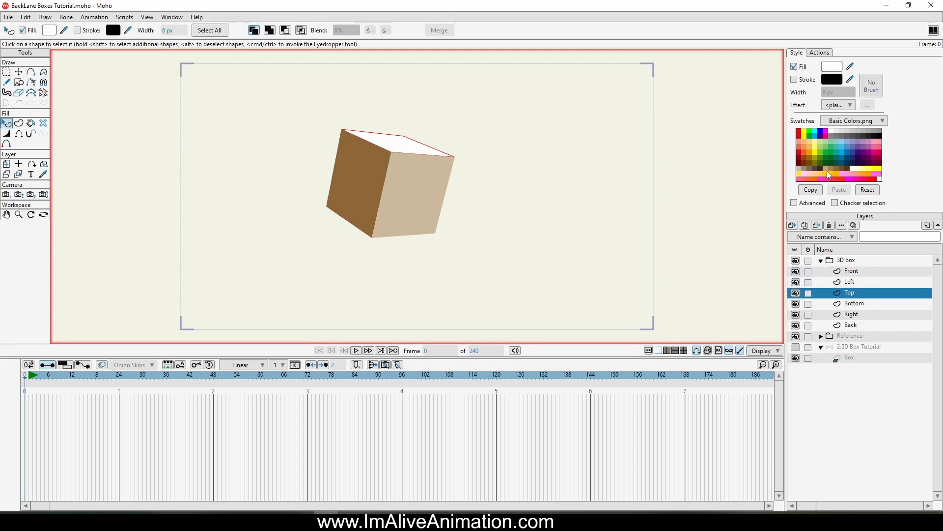
left_click(804, 172)
left_click(526, 156)
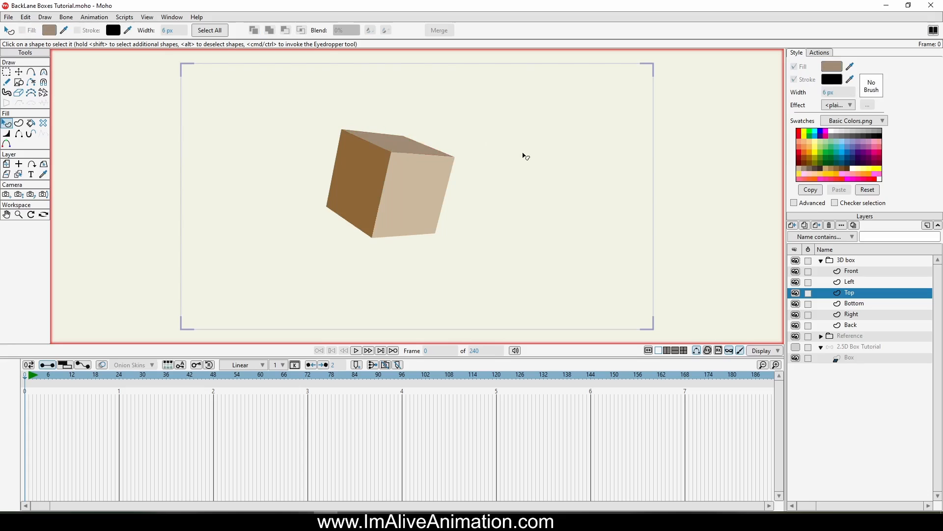
left_click(9, 17)
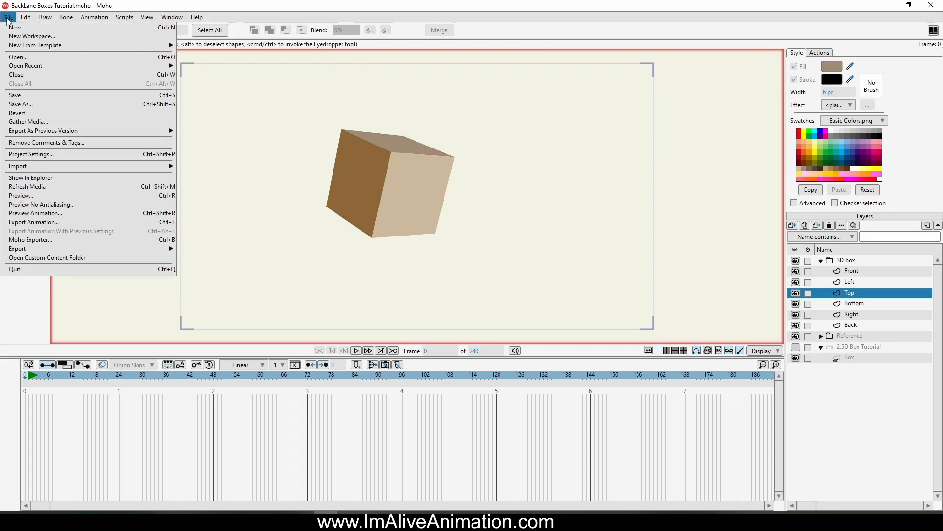
left_click(491, 145)
scroll(395, 127, "up", 8)
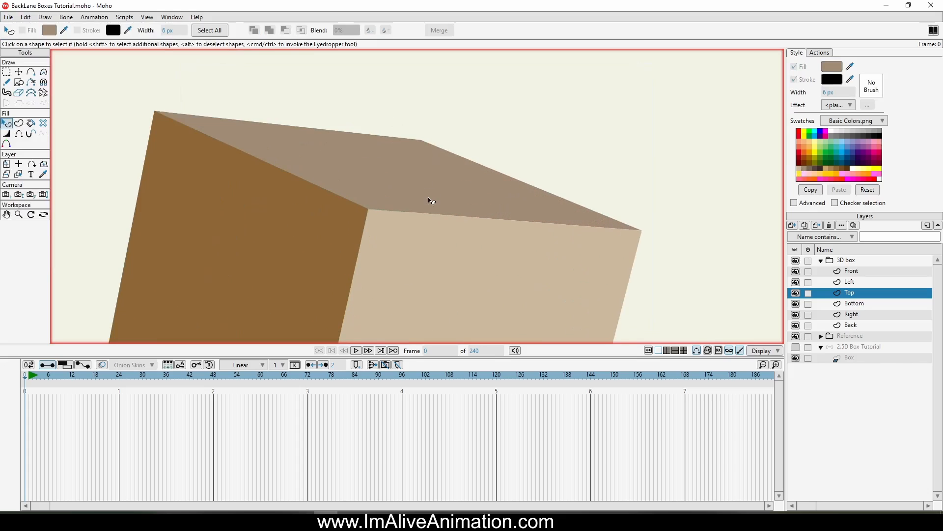
scroll(431, 224, "down", 5)
Step: Rotate the 3D box group around its X and Y axes to view the box from another angle
left_click_drag(441, 236, 444, 152)
left_click(843, 260)
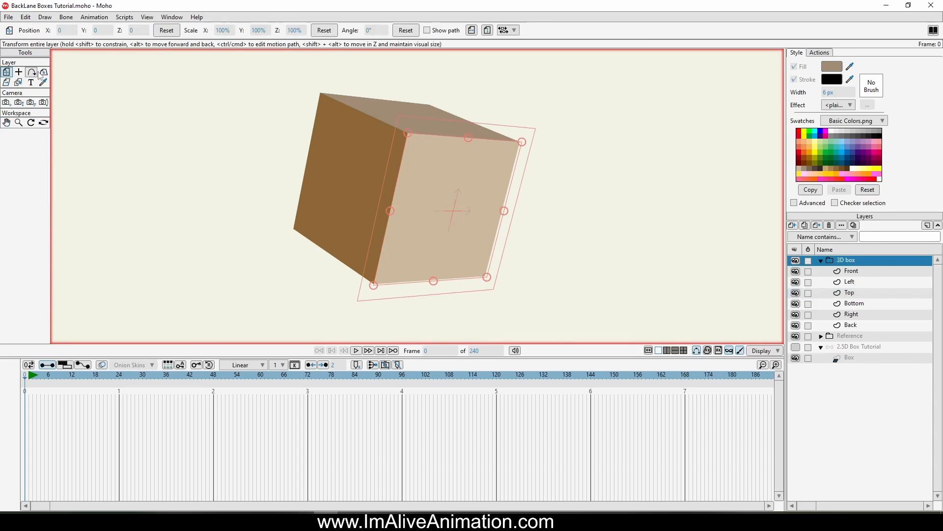
left_click(44, 72)
left_click_drag(425, 178, 229, 184)
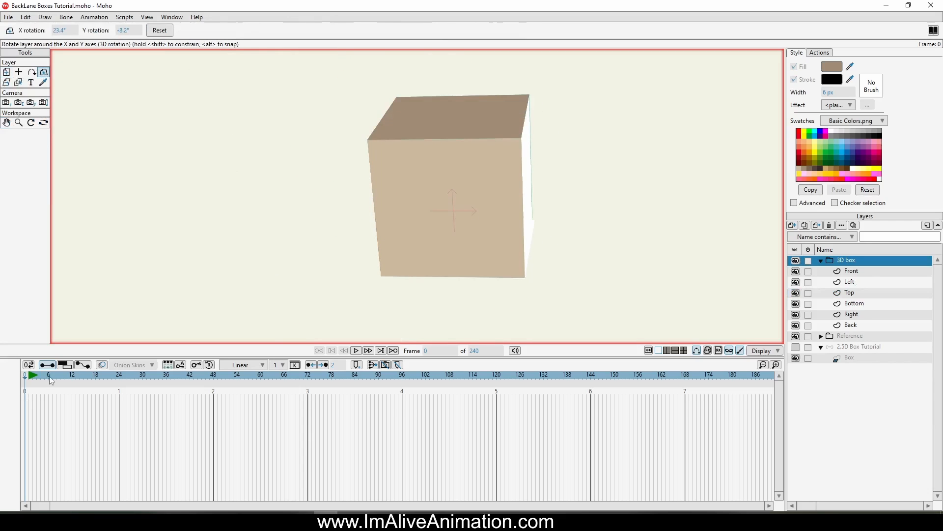
Step: Move the 3D box group across the canvas, then reset its position to zero
key("m")
key("ctrl+r")
left_click_drag(325, 161, 340, 216)
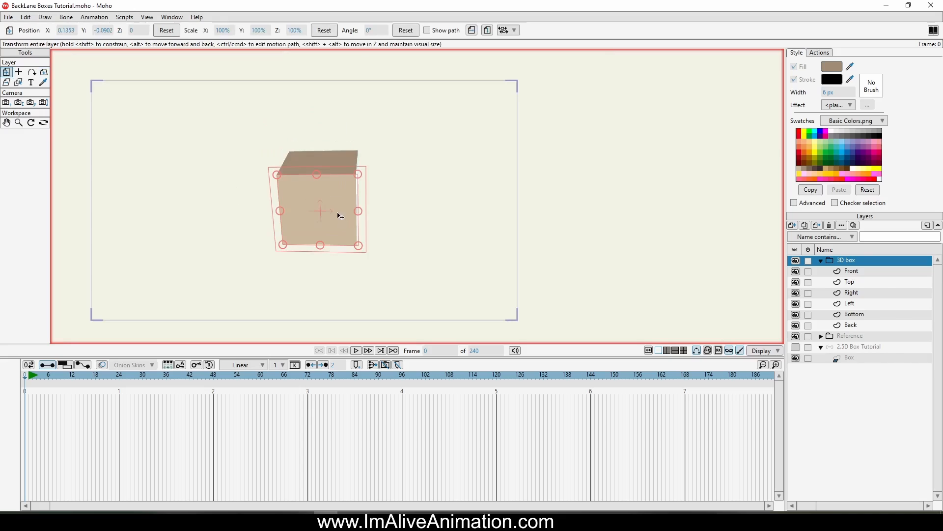
left_click_drag(567, 233, 747, 238)
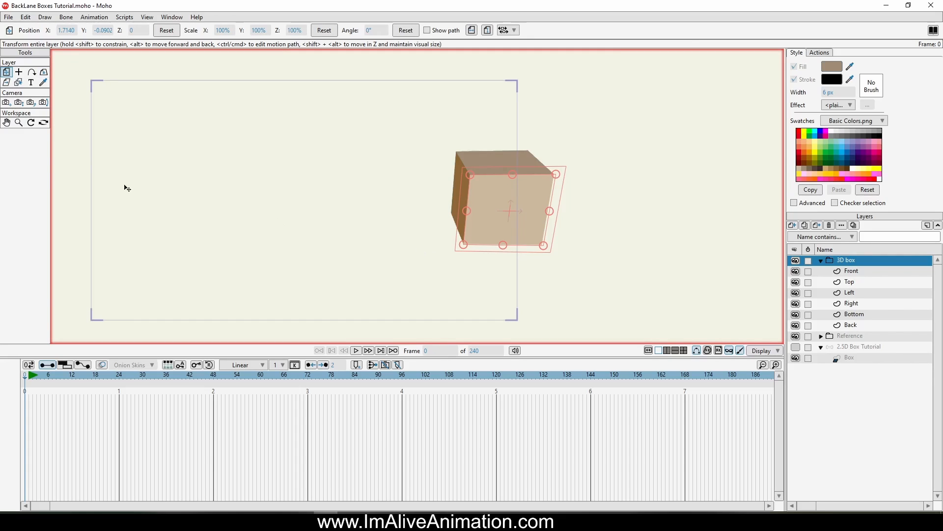
left_click(172, 31)
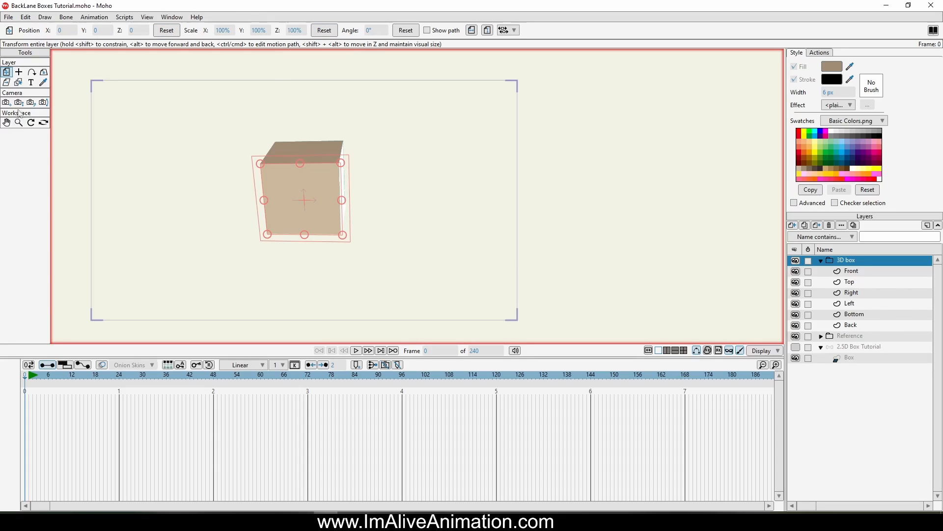
Step: Reset the 3D box group's X and Y rotation to 0° with the 3D rotation tool
left_click(44, 72)
left_click(159, 30)
left_click_drag(385, 208, 468, 206)
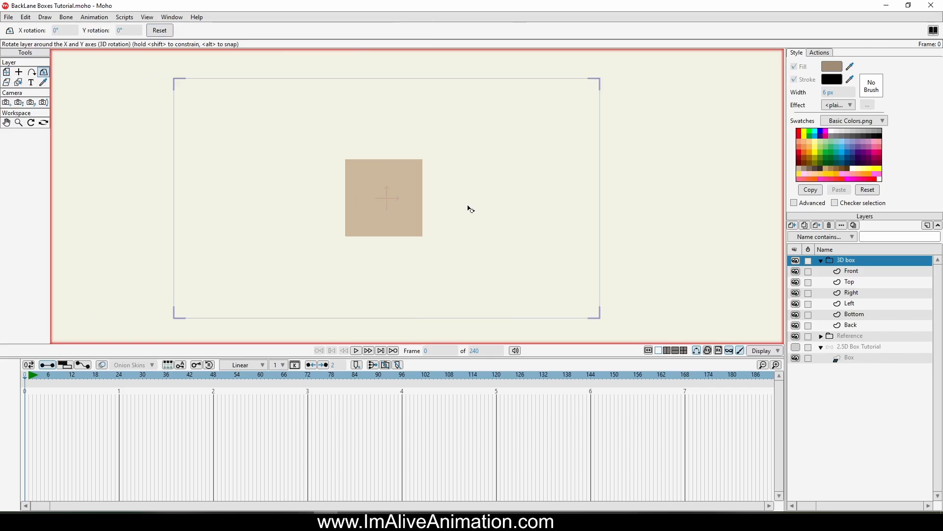
Step: Switch the workspace view direction to Top
left_click(179, 17)
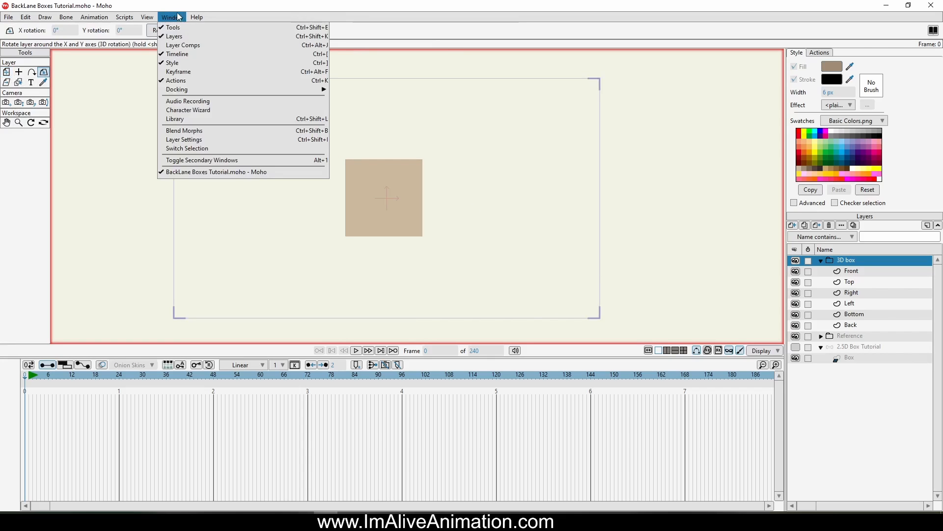
mouse_move(147, 17)
mouse_move(207, 80)
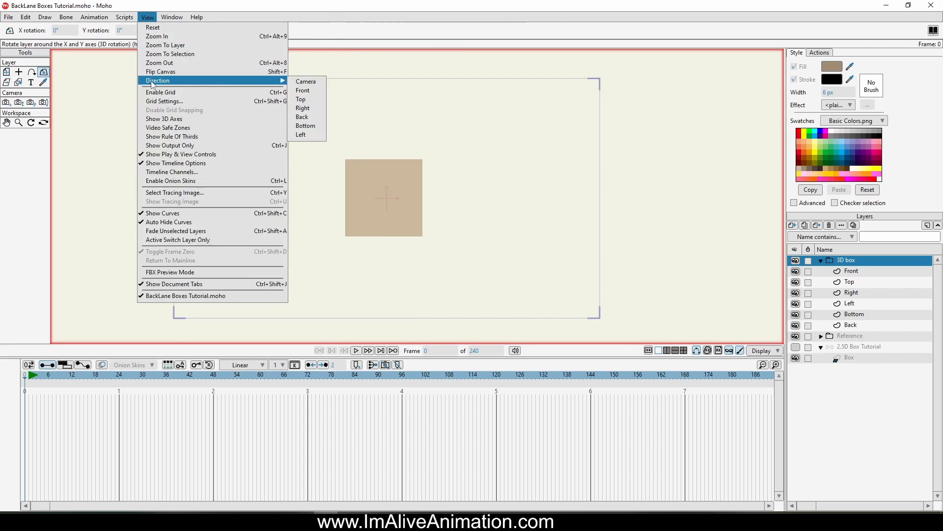
left_click(314, 99)
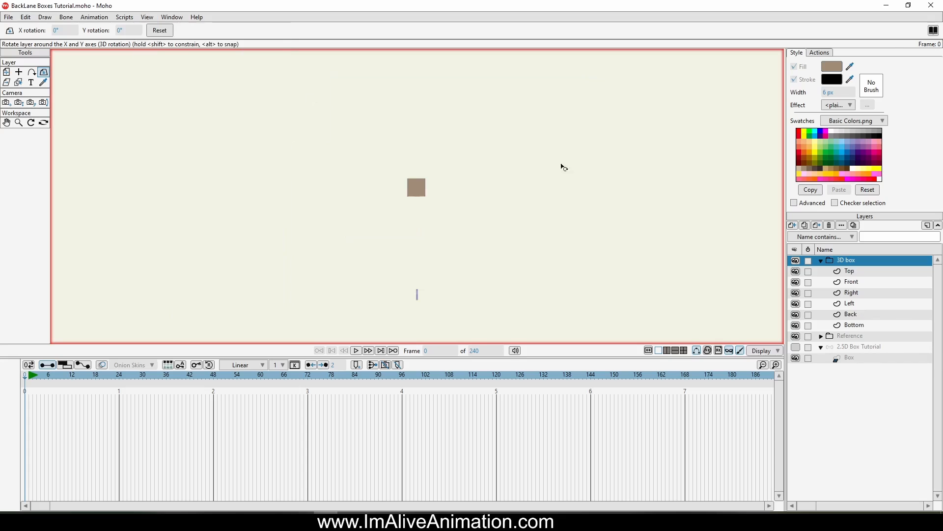
Step: Select all six panel layers and move them together in the top view
left_click(851, 275)
left_click(860, 324, "shift")
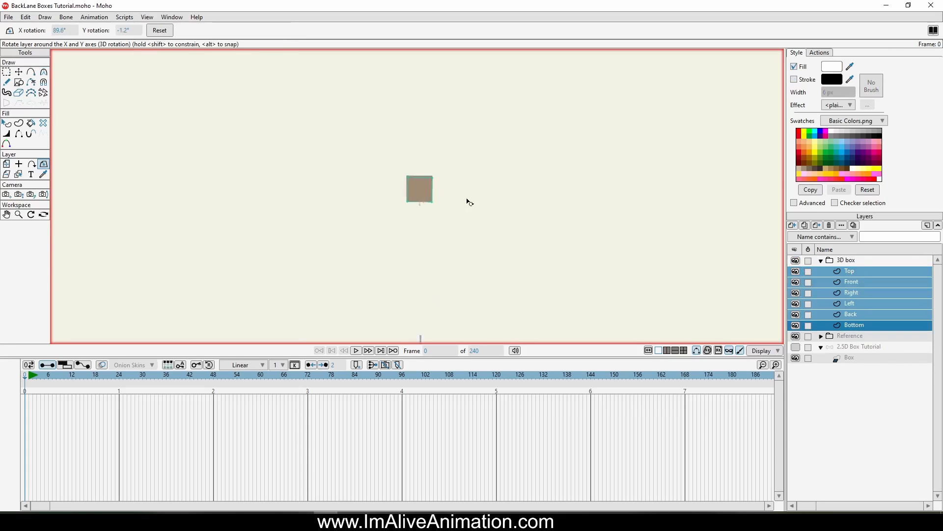
scroll(470, 202, "up", 5)
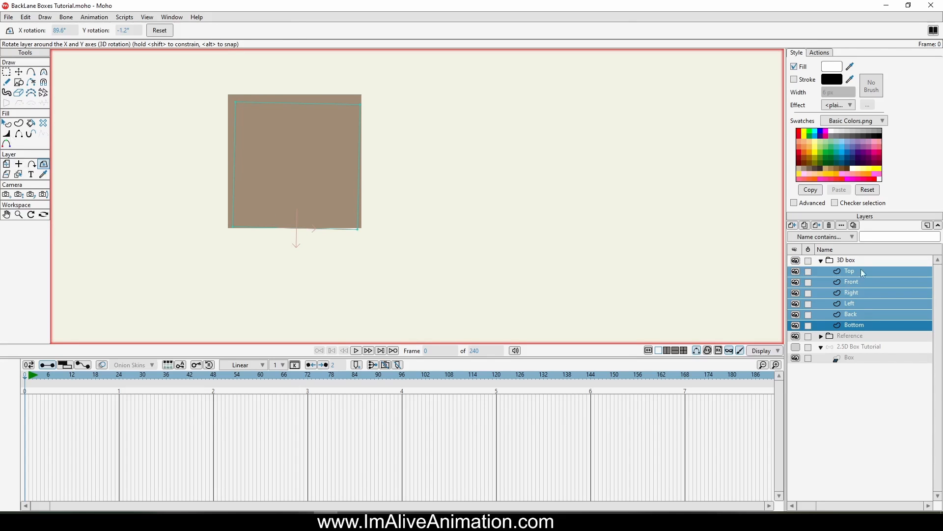
left_click(8, 165)
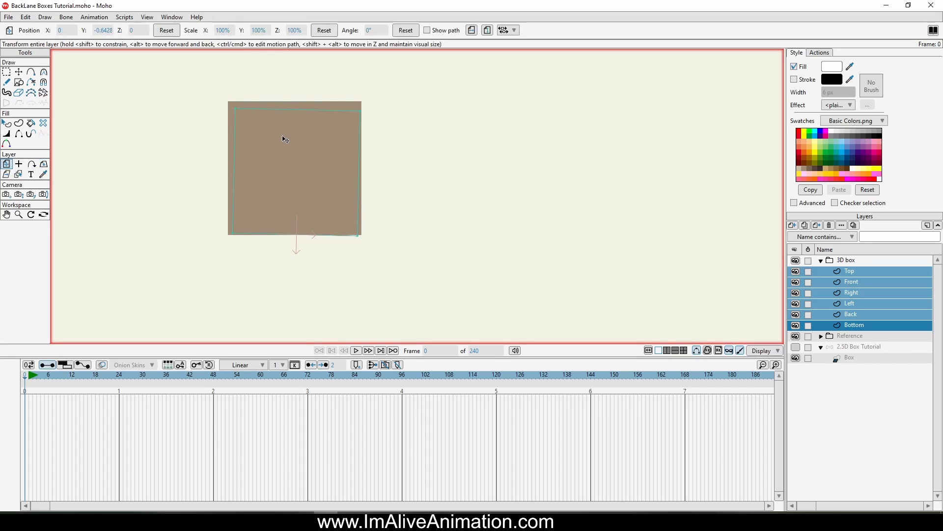
left_click_drag(286, 139, 269, 199)
Step: Check the Top layer's position, then reselect all six panel layers and nudge them slightly
left_click(840, 260)
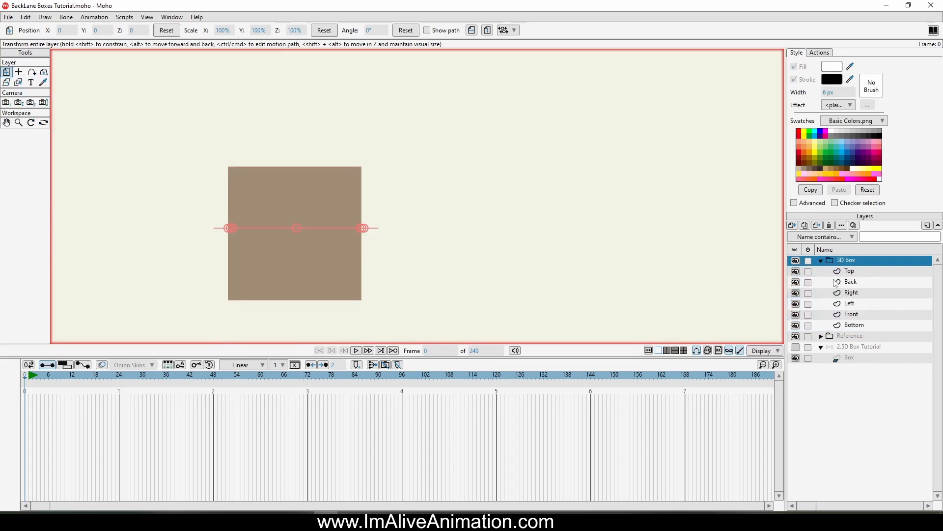
left_click(846, 273)
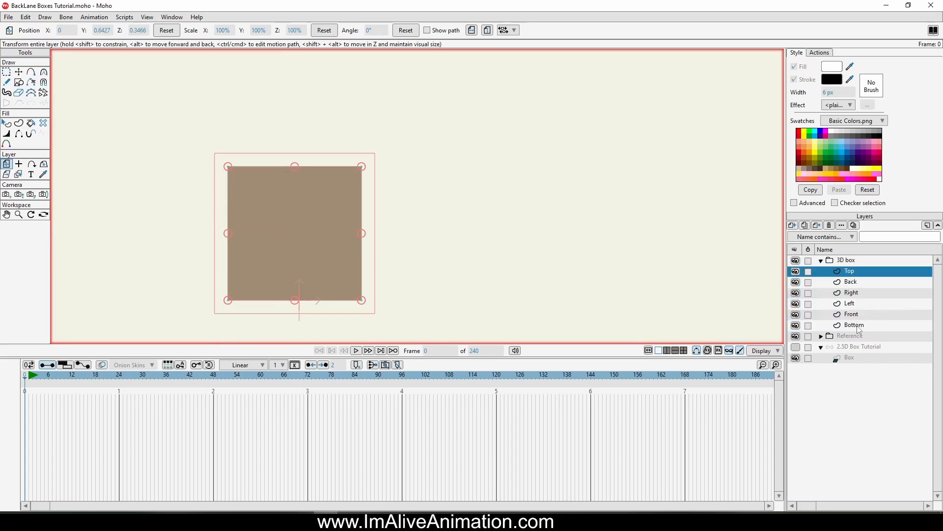
left_click(858, 326, "shift")
left_click_drag(320, 235, 322, 226)
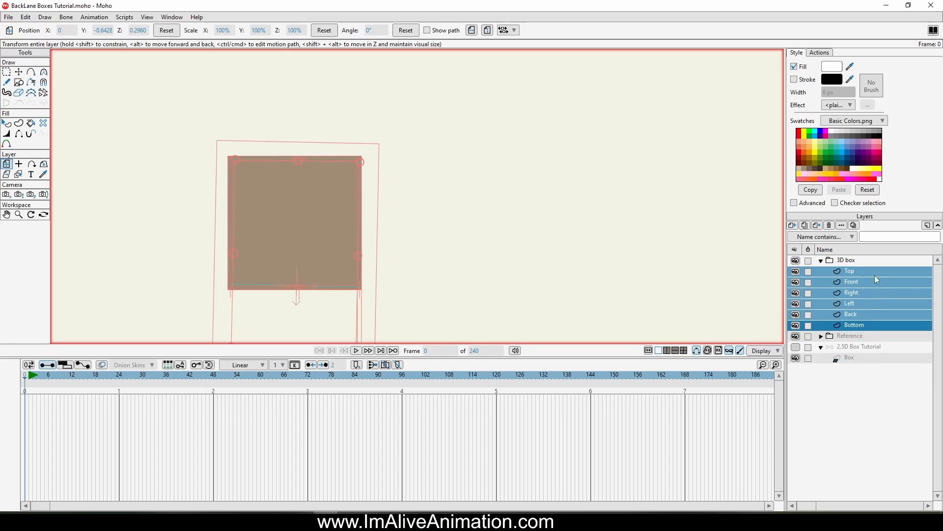
Step: Select the 3D box group and rotate it around the X and Y axes to inspect the box
left_click(850, 262)
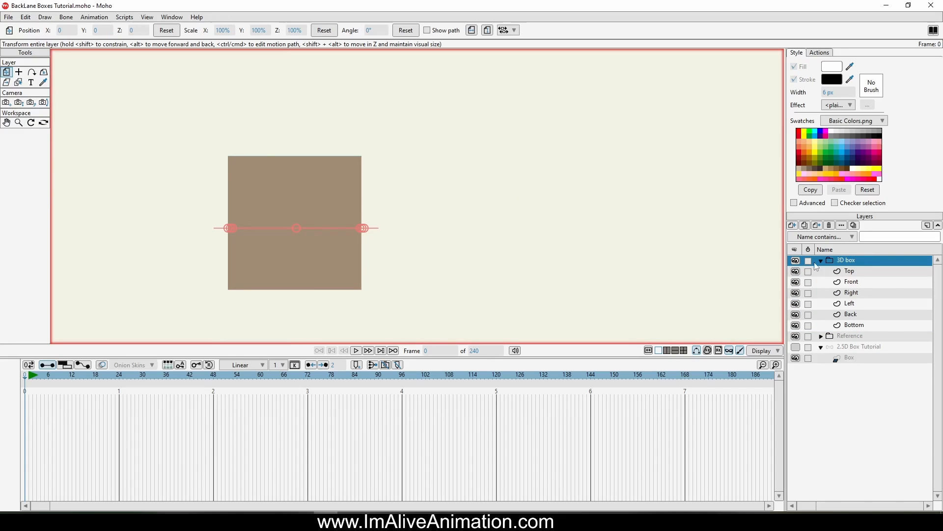
left_click(44, 72)
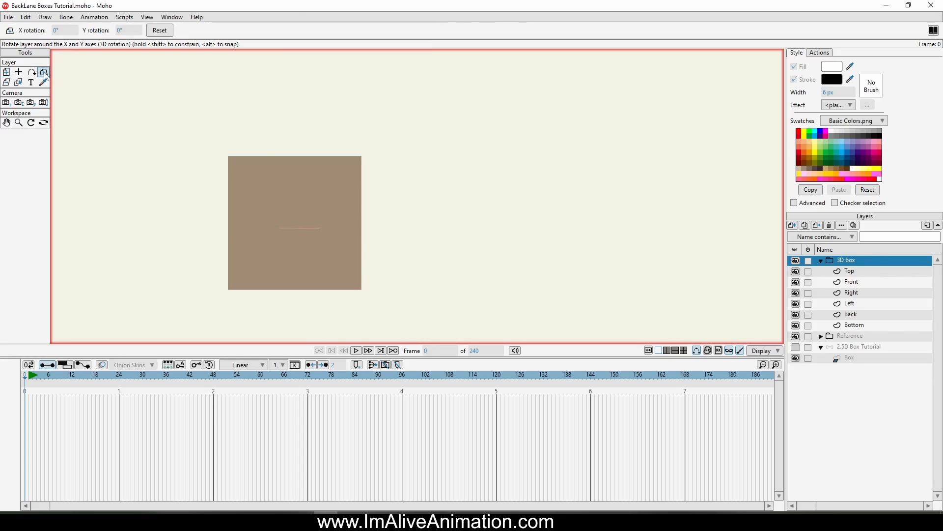
left_click_drag(206, 250, 270, 161)
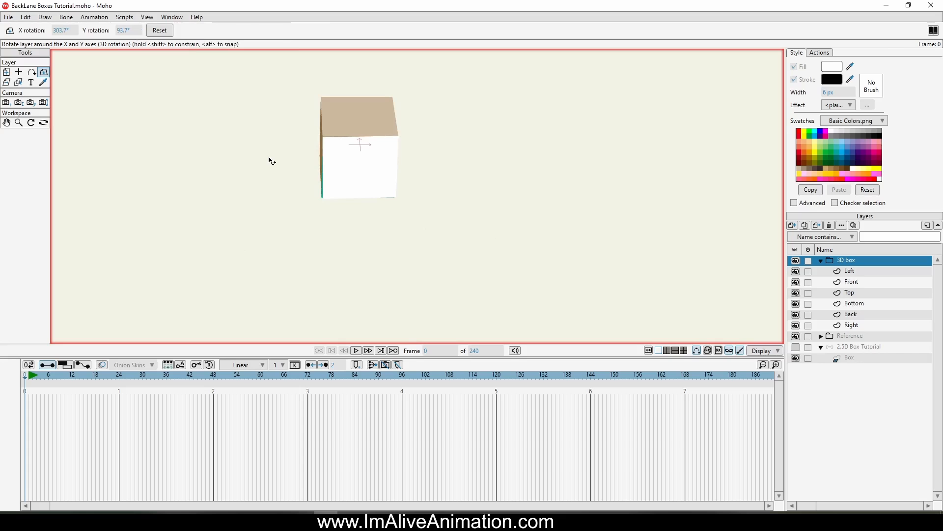